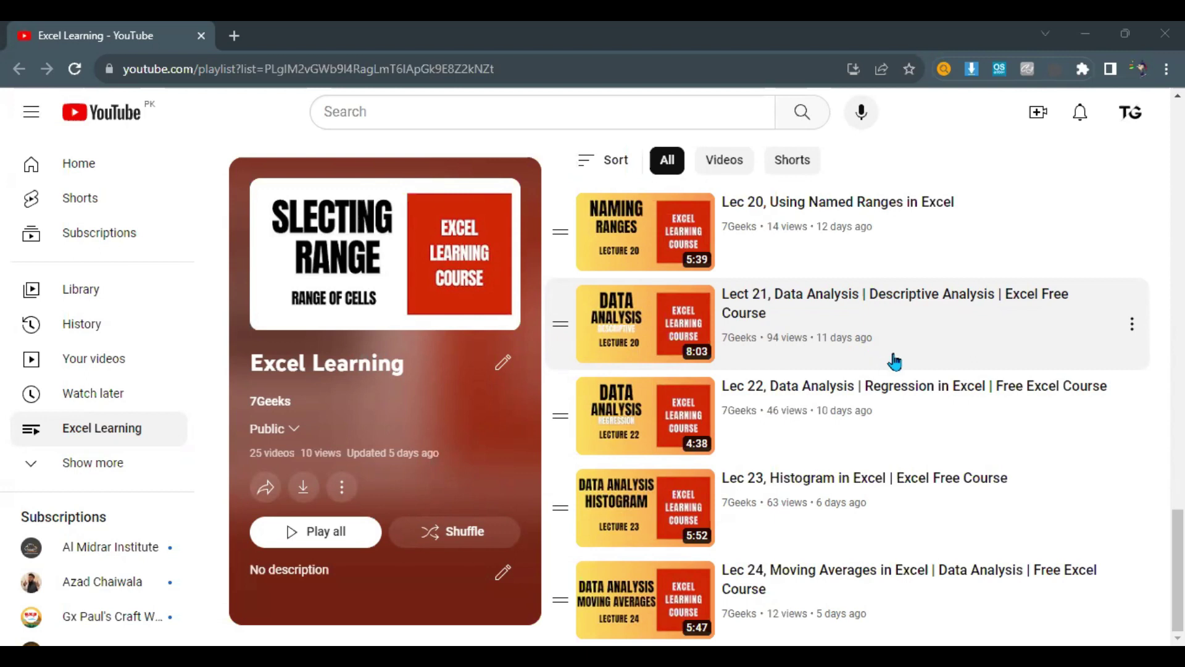
scroll(840, 401, "up", 20)
scroll(839, 401, "down", 20)
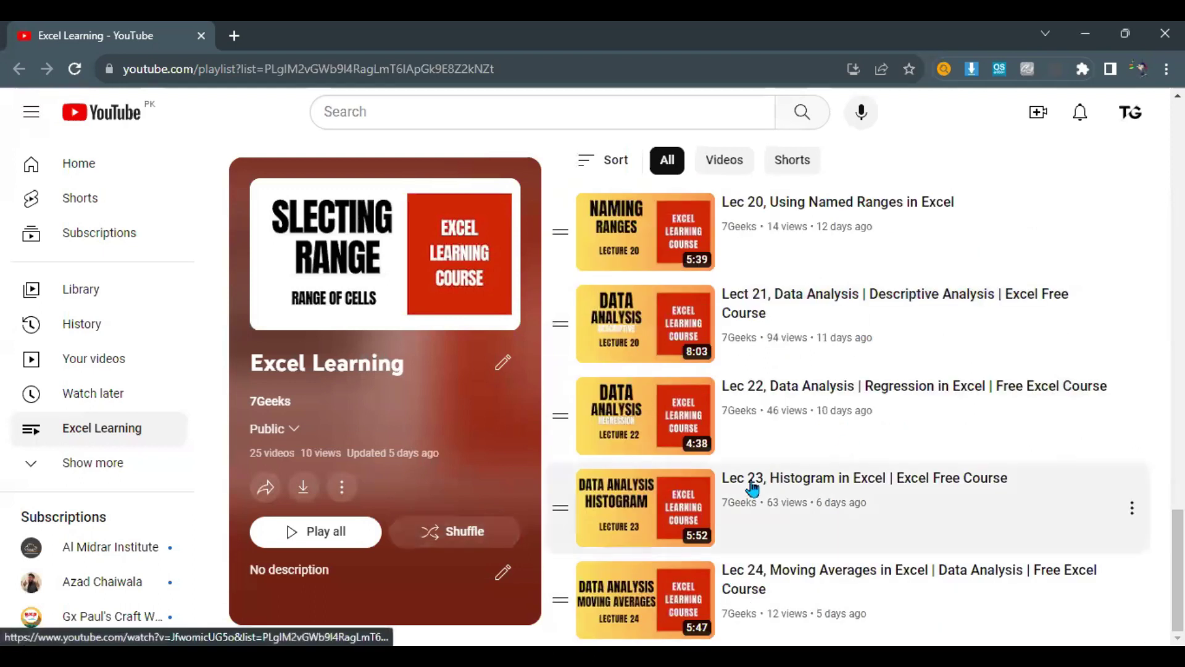
left_click_drag(250, 365, 406, 363)
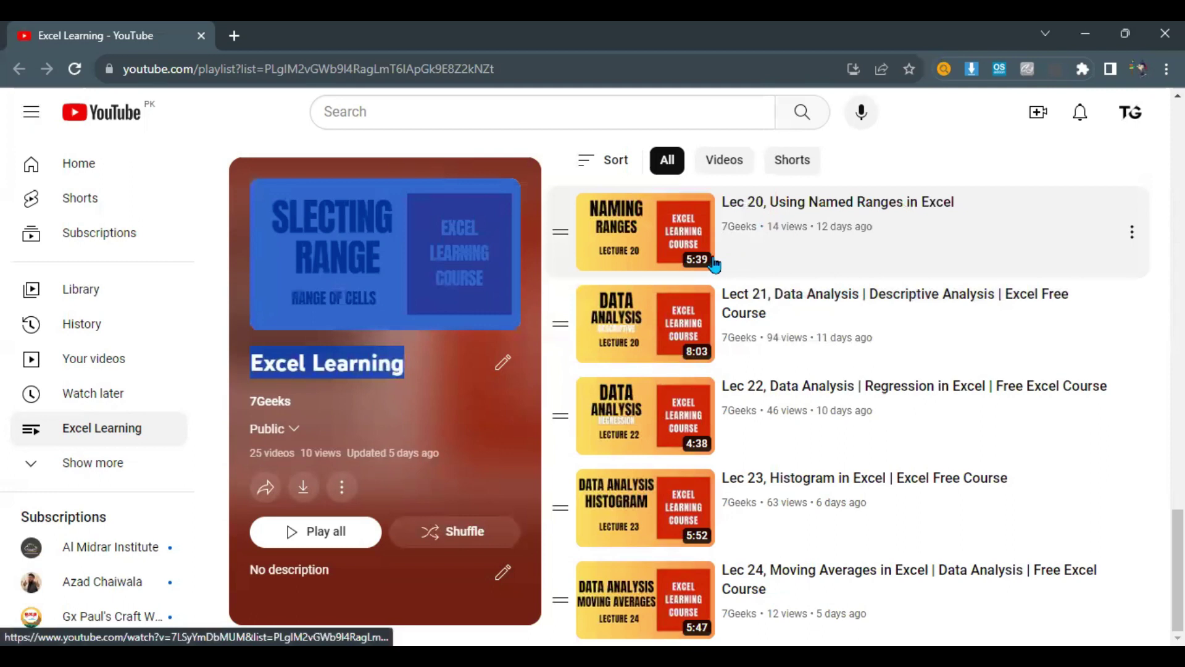
left_click(801, 243)
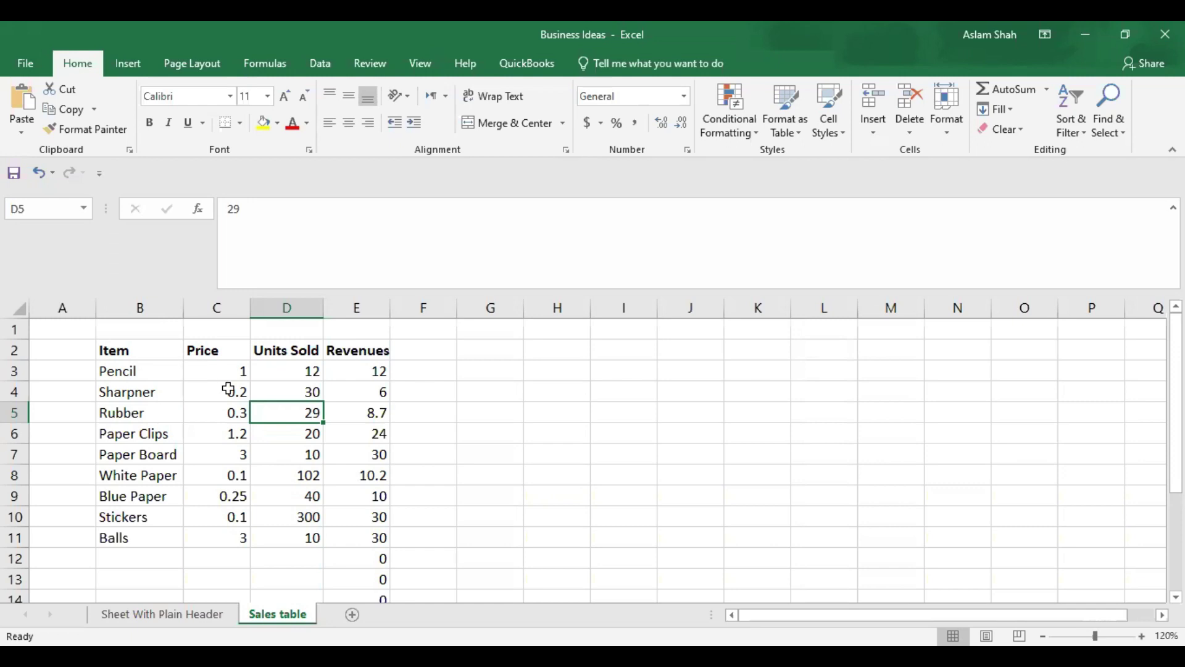
Examine the Item, Price, Units Sold and Revenues columns of the sales table to decide which data each audience needs
left_click(115, 351)
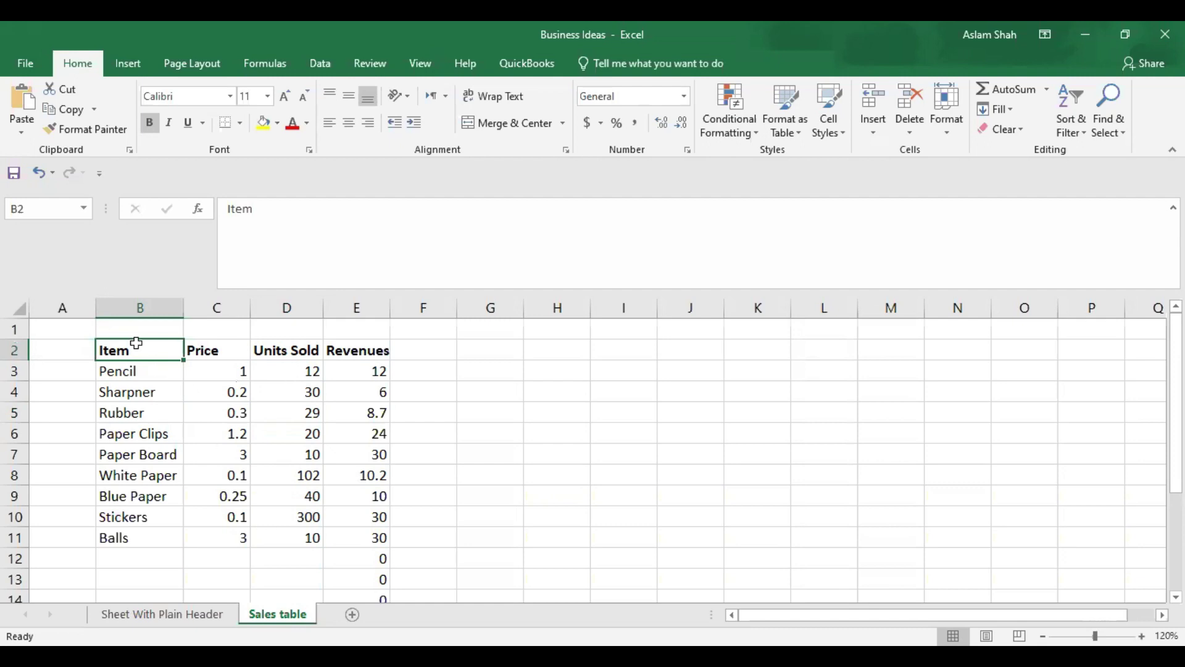
left_click_drag(124, 350, 212, 349)
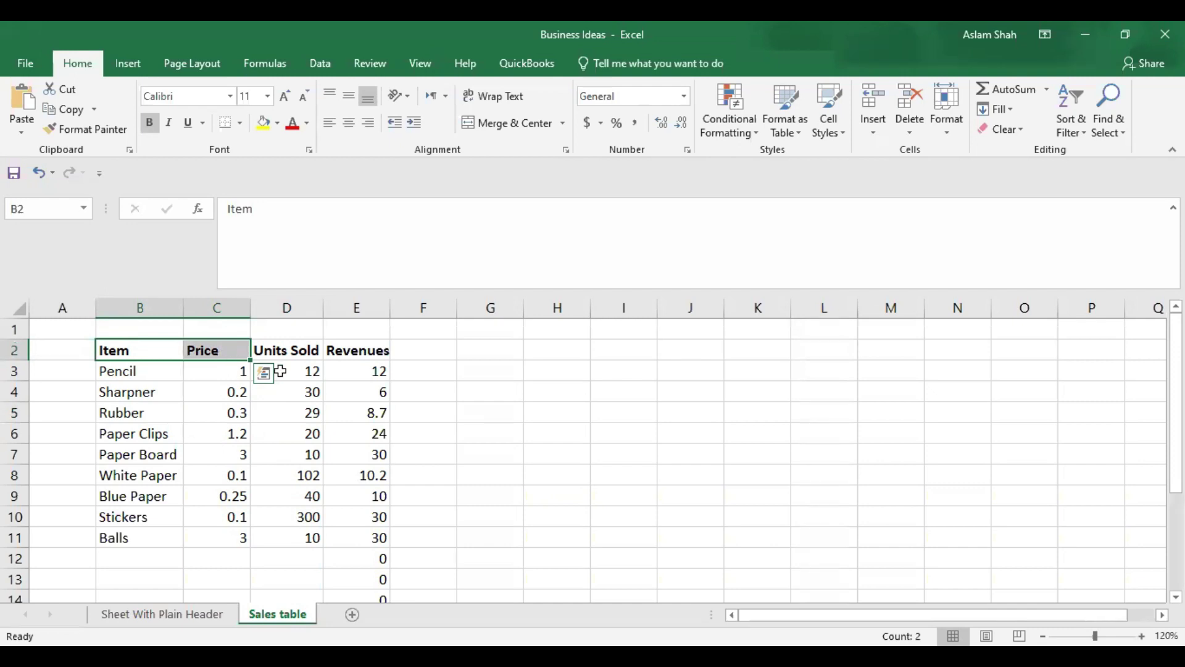
left_click_drag(135, 349, 203, 557)
left_click_drag(227, 378, 233, 534)
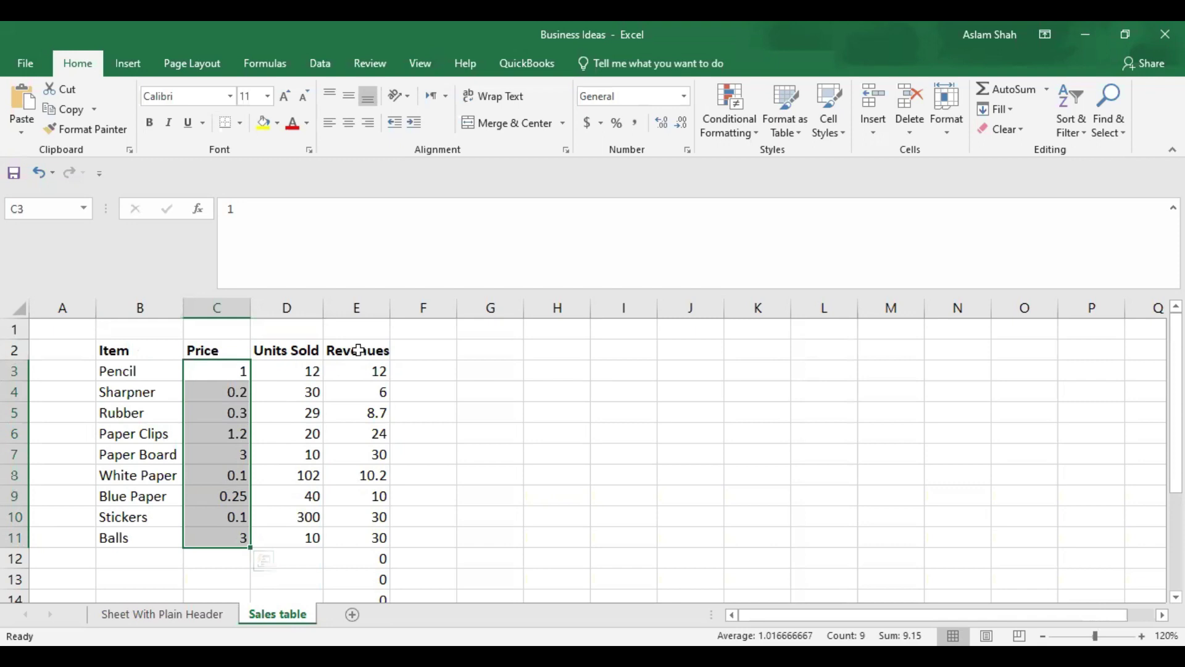
left_click(369, 410)
left_click_drag(116, 350, 233, 531)
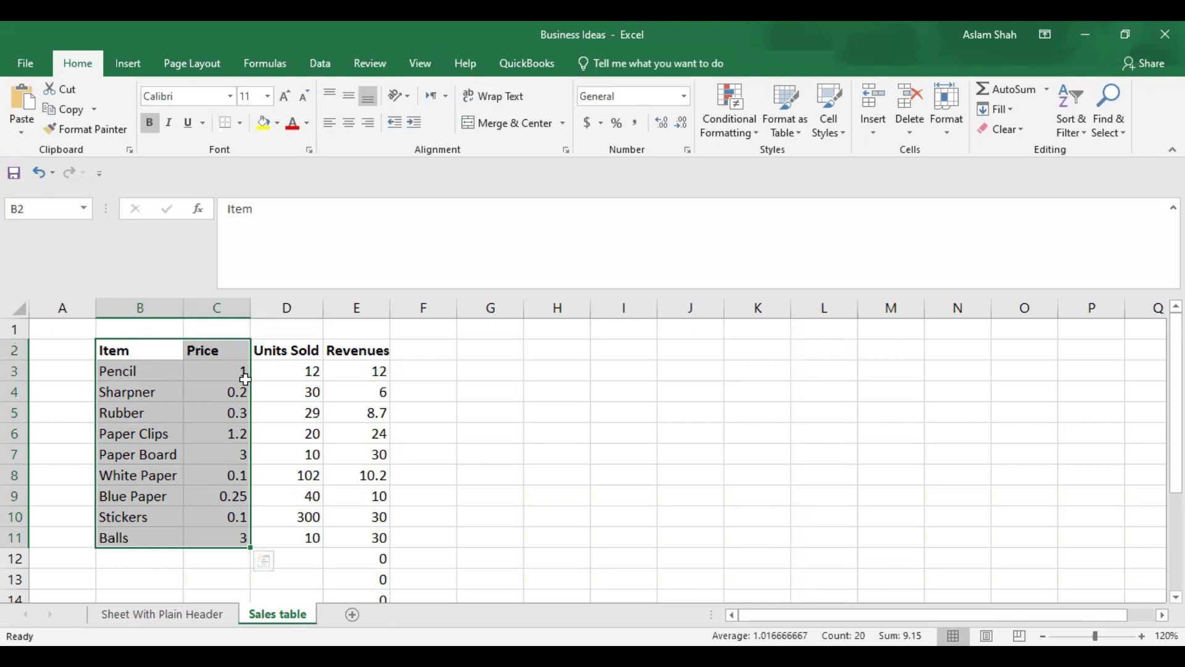
left_click(259, 350)
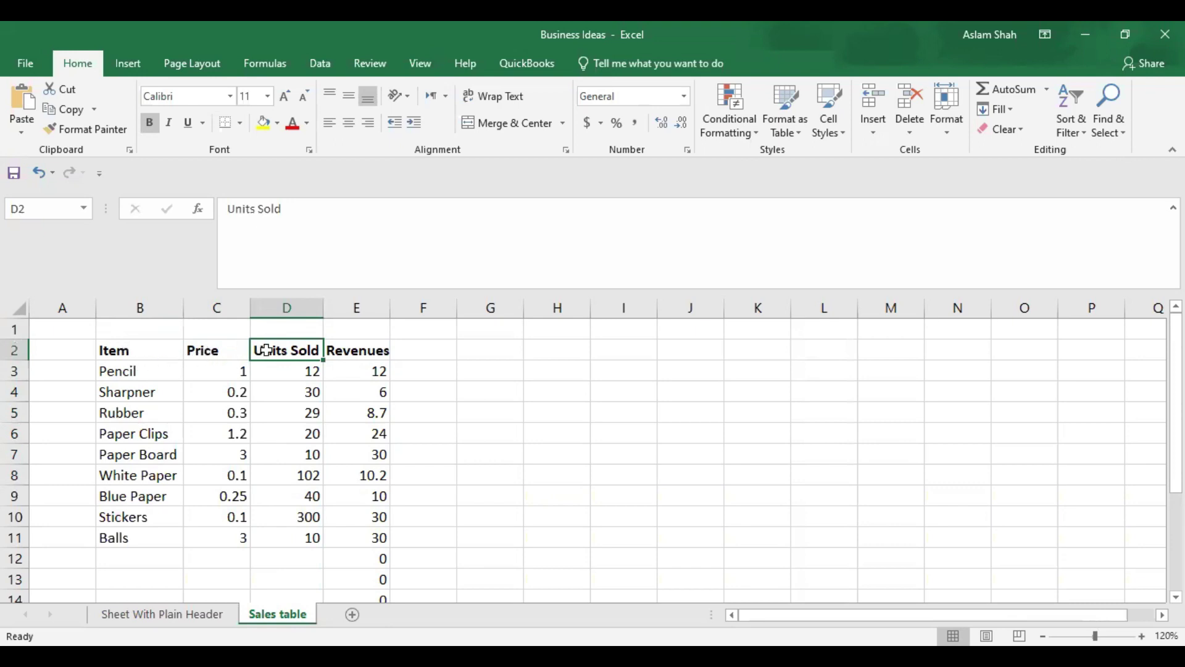
left_click_drag(159, 349, 278, 529)
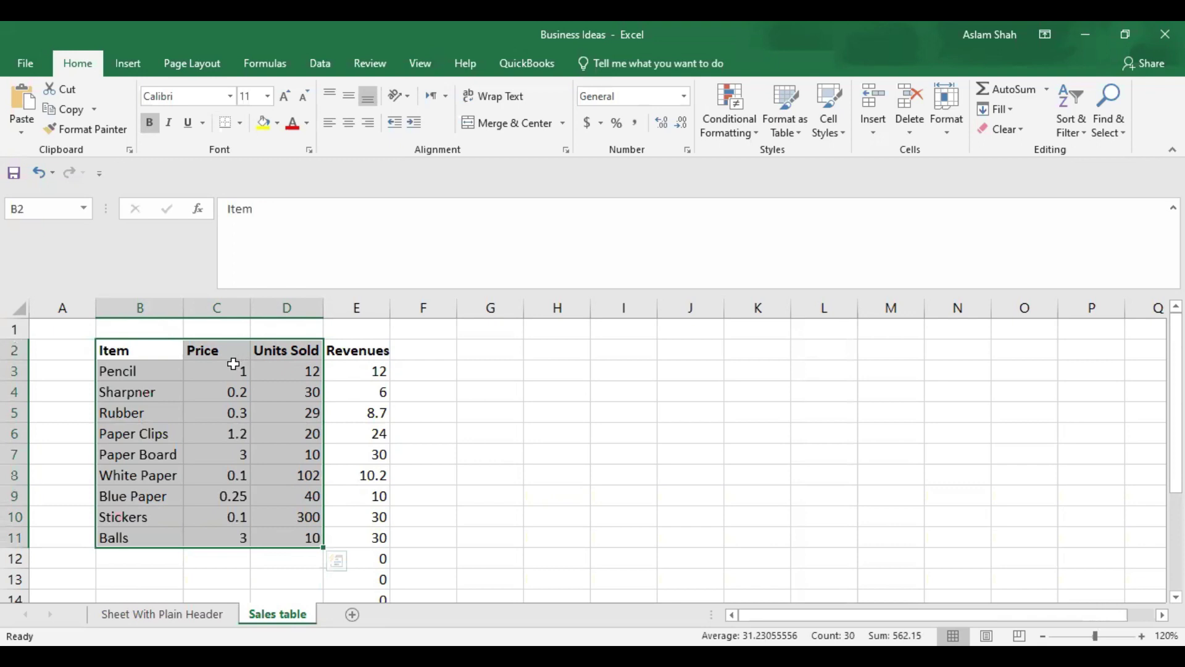
left_click(360, 350)
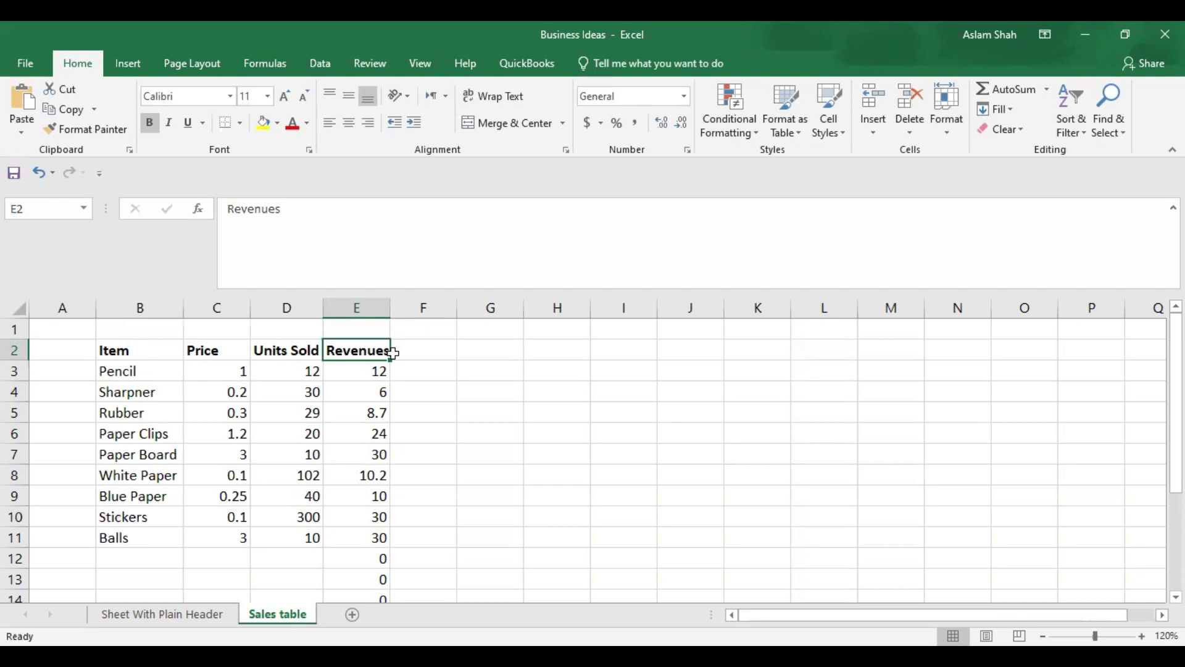
left_click_drag(136, 350, 136, 538)
left_click_drag(350, 356, 358, 542)
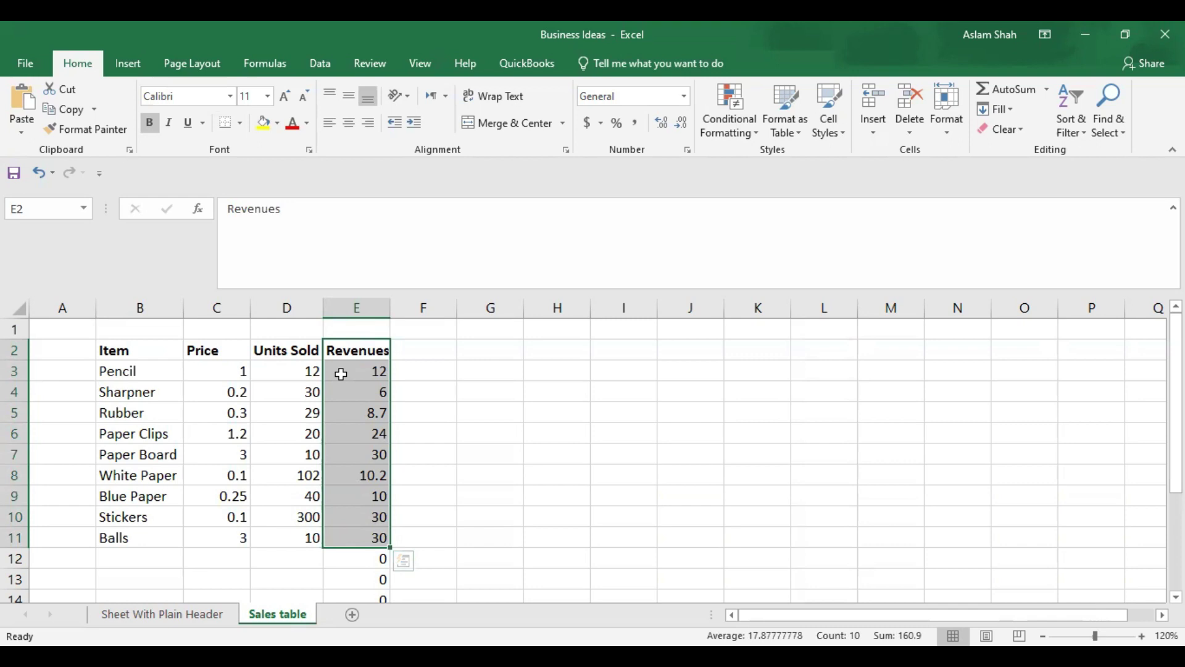
left_click(179, 372)
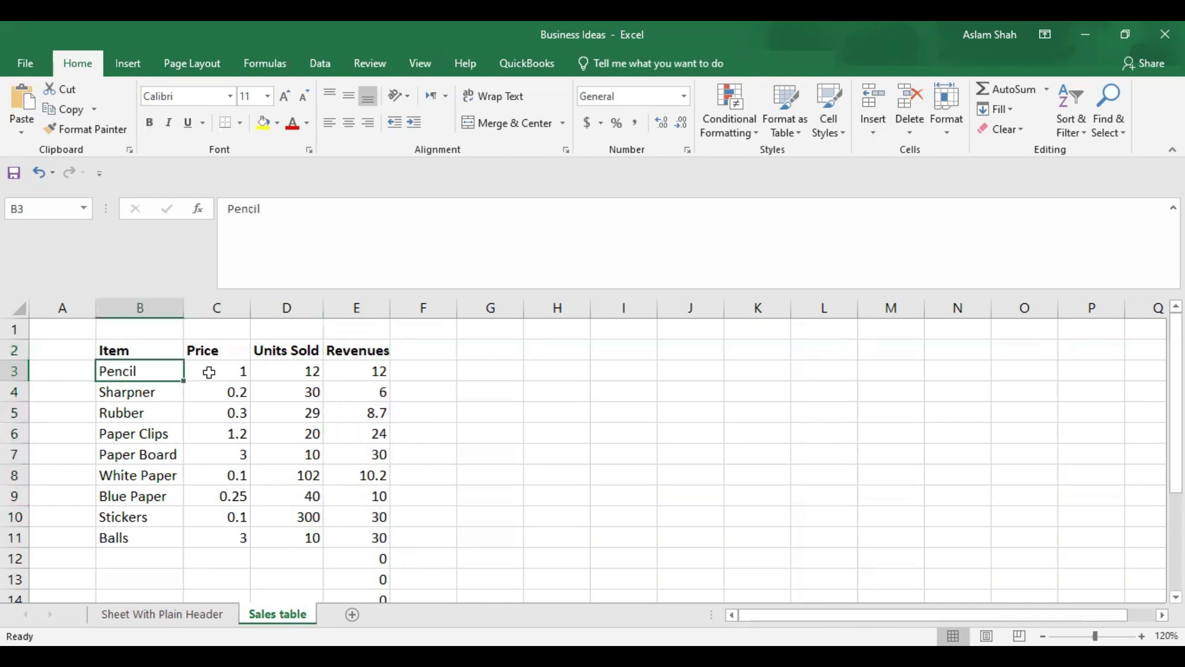
left_click(131, 350)
left_click_drag(131, 349, 330, 353)
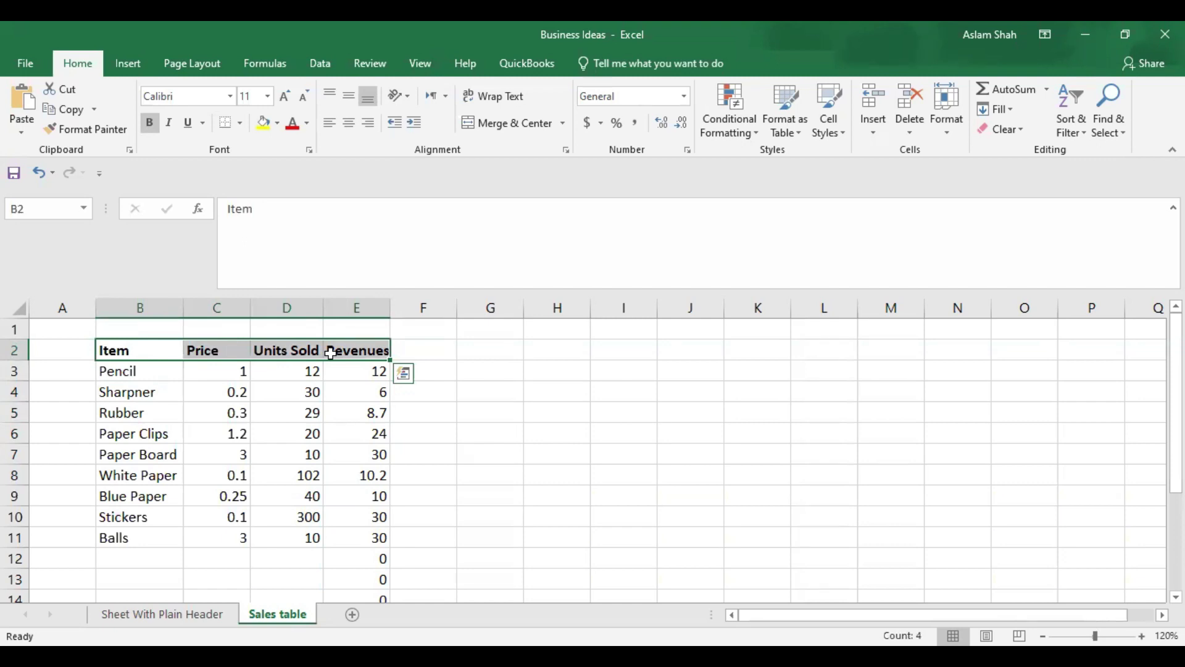
left_click(264, 411)
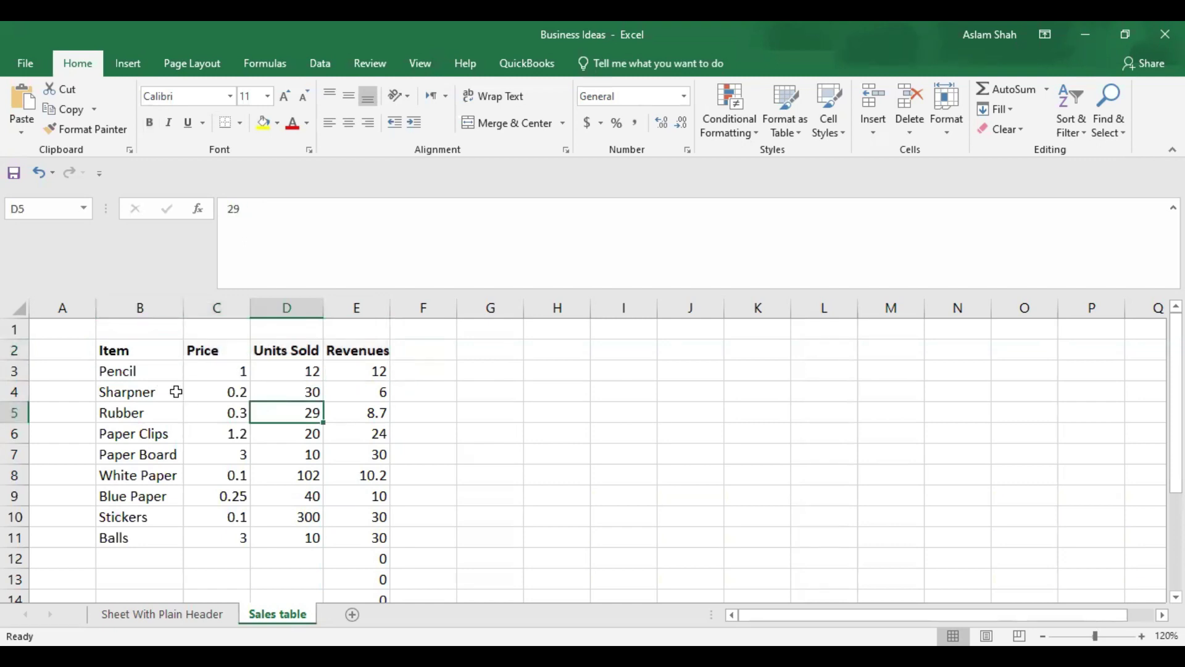
left_click_drag(117, 354, 207, 355)
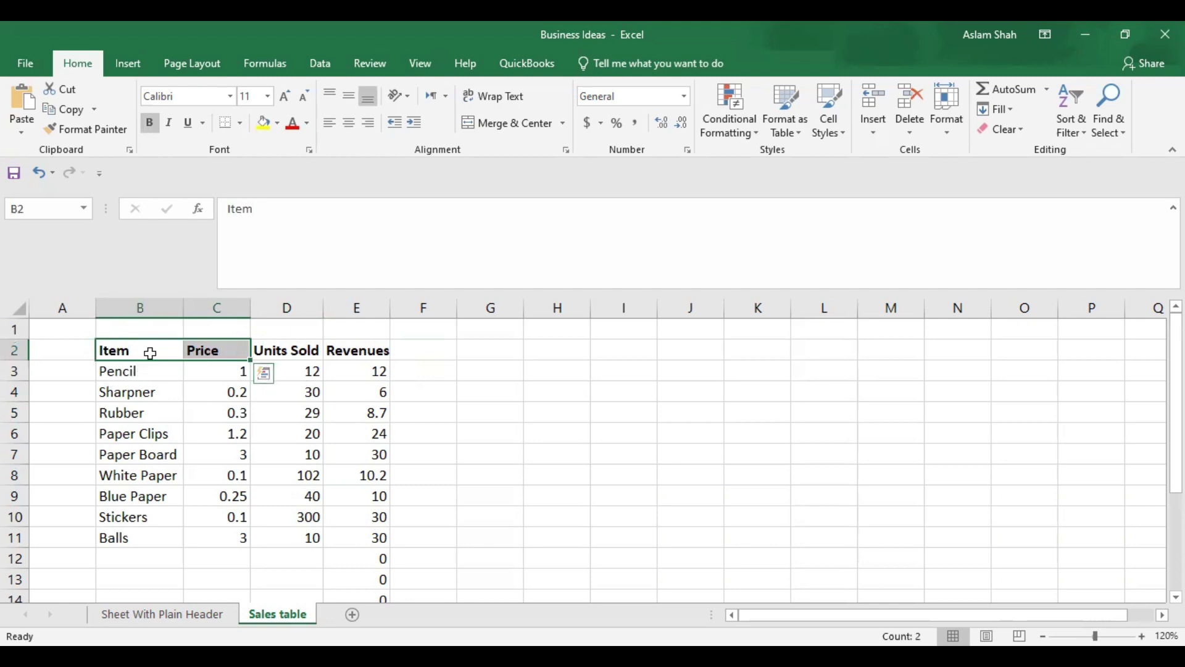
left_click_drag(148, 369, 138, 495)
left_click_drag(209, 369, 212, 536)
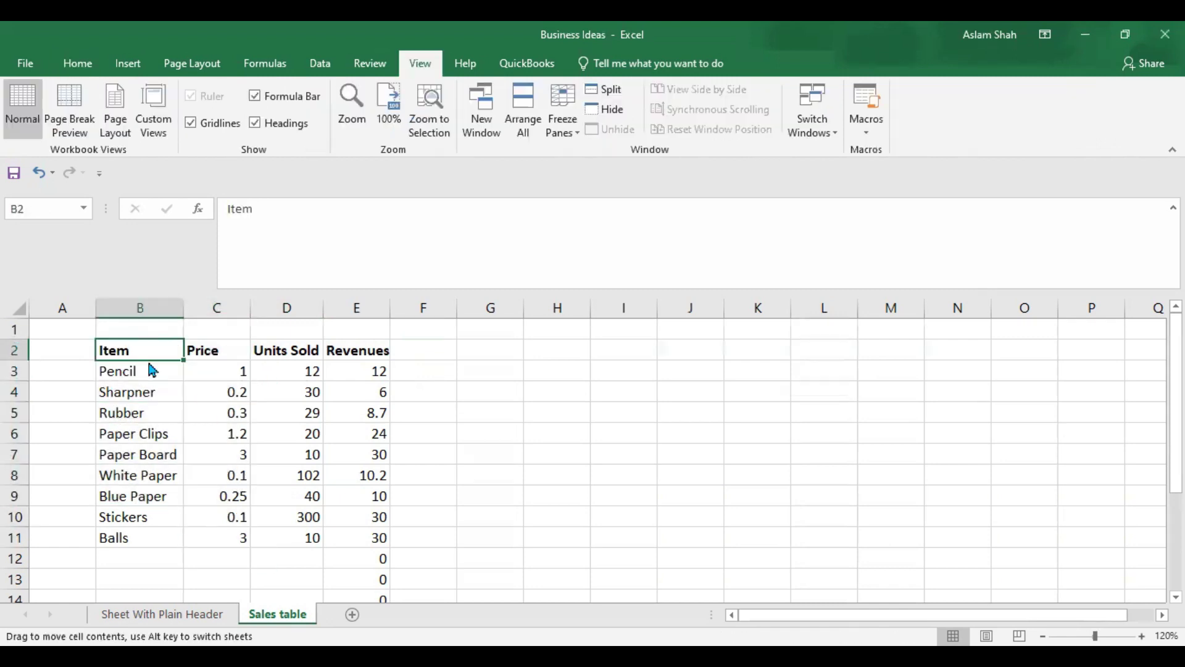
left_click(91, 347)
left_click_drag(105, 349, 229, 554)
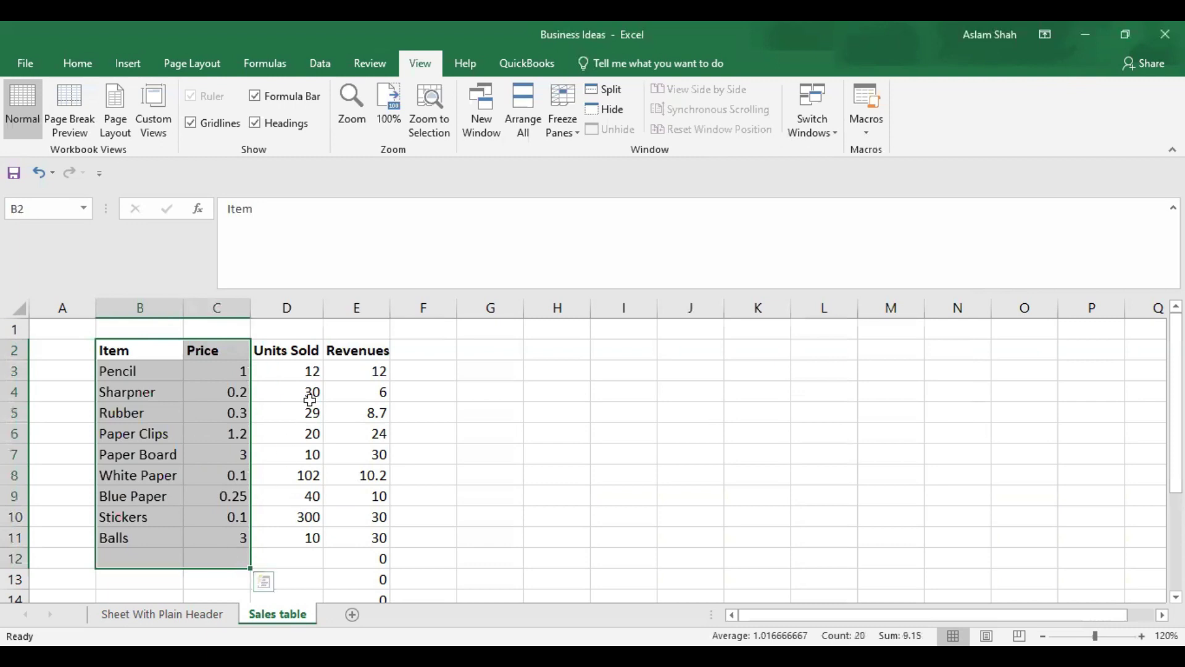
Hide the Units Sold and Revenues columns (D and E) in the Sales table sheet
left_click_drag(279, 348, 381, 550)
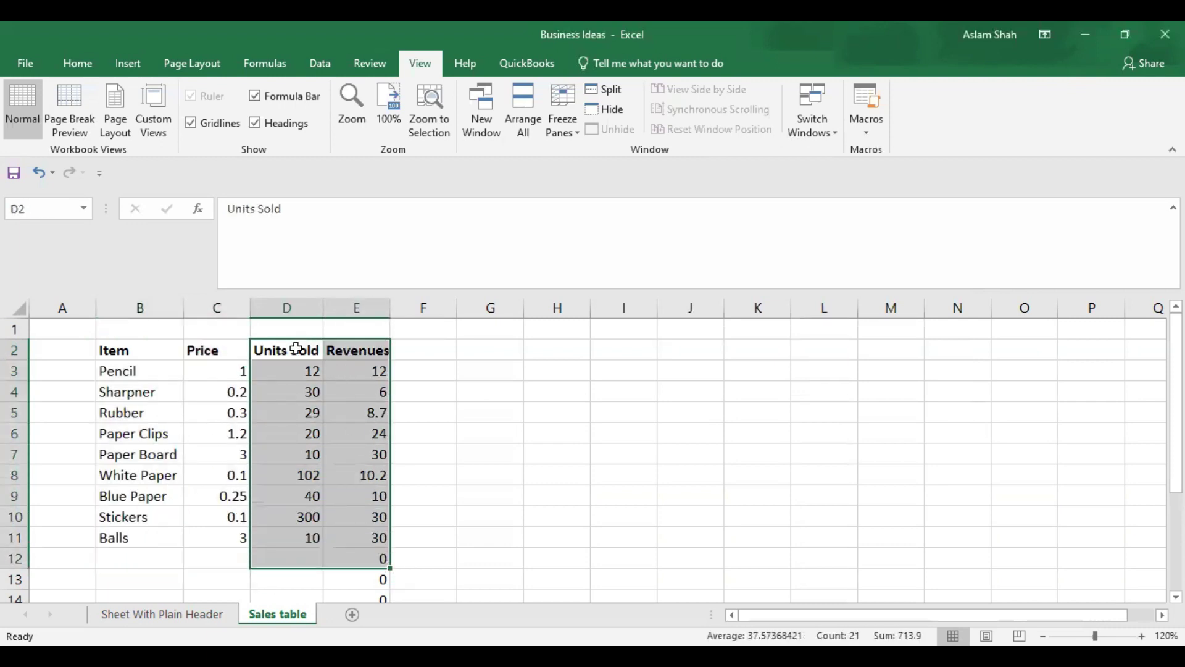
left_click_drag(279, 313, 334, 356)
right_click(334, 356)
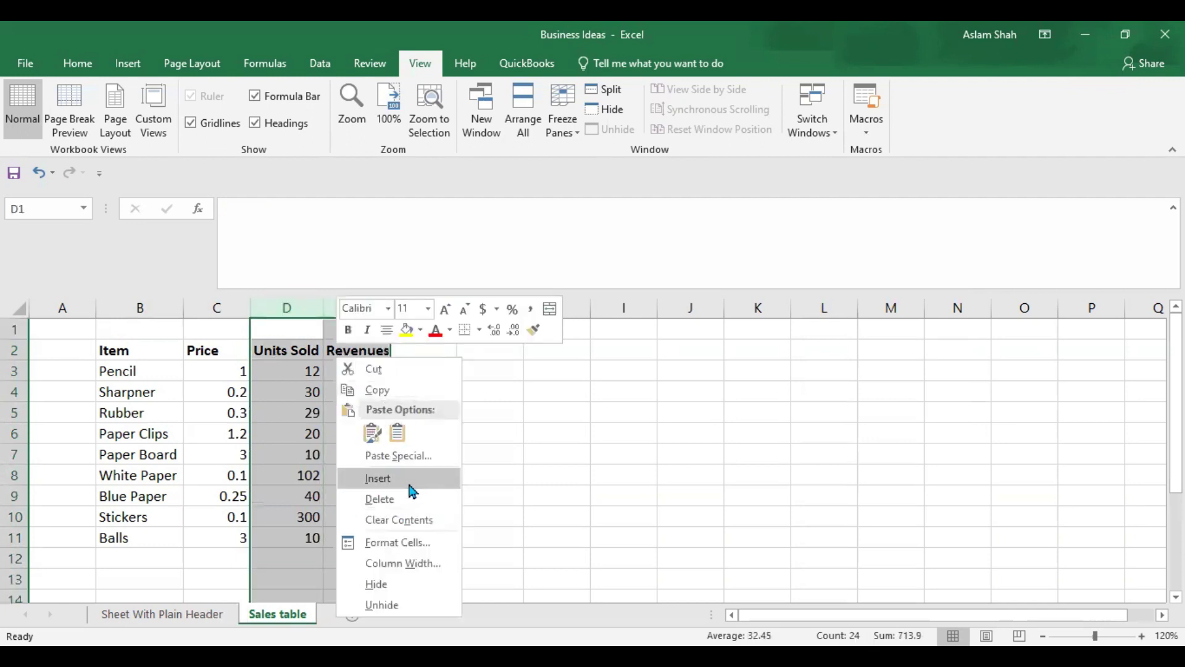
left_click(405, 584)
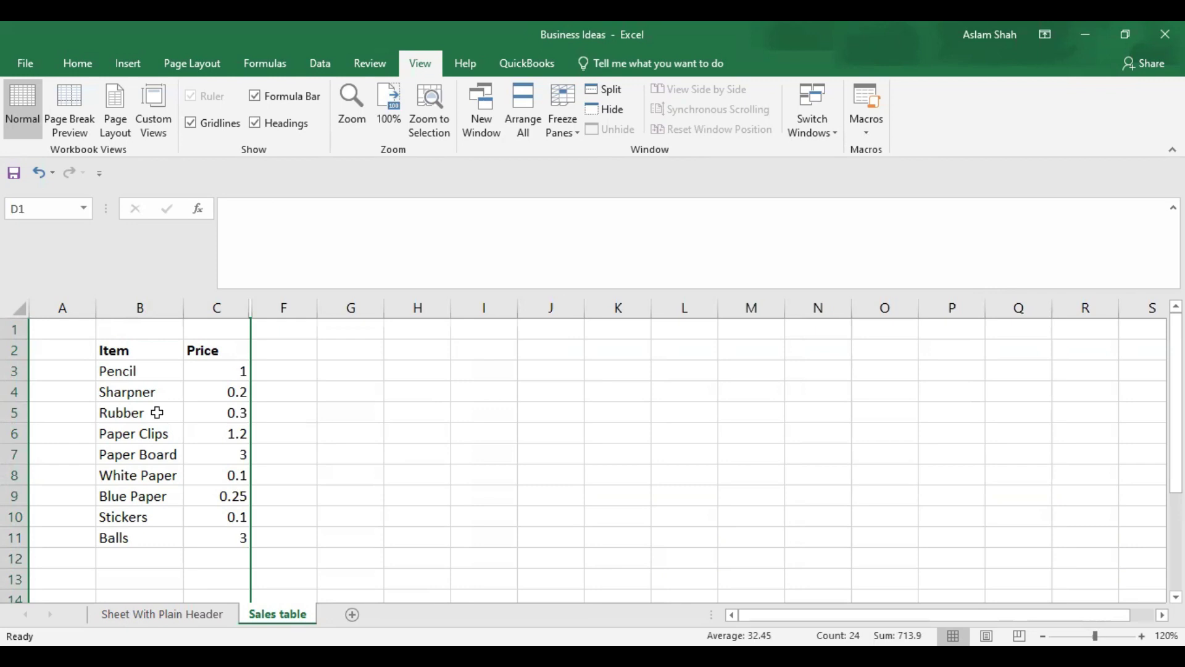
Save the current sheet layout as a custom view named "Customer View", including print settings and hidden rows, columns and filter settings
left_click(105, 350)
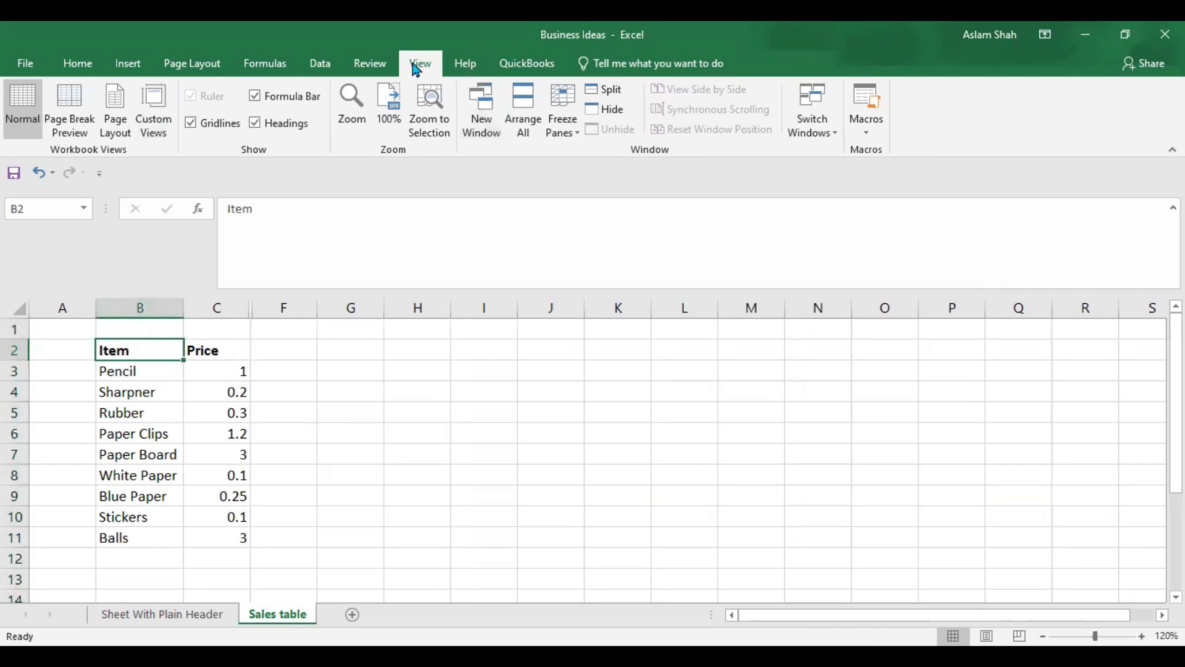
left_click(154, 126)
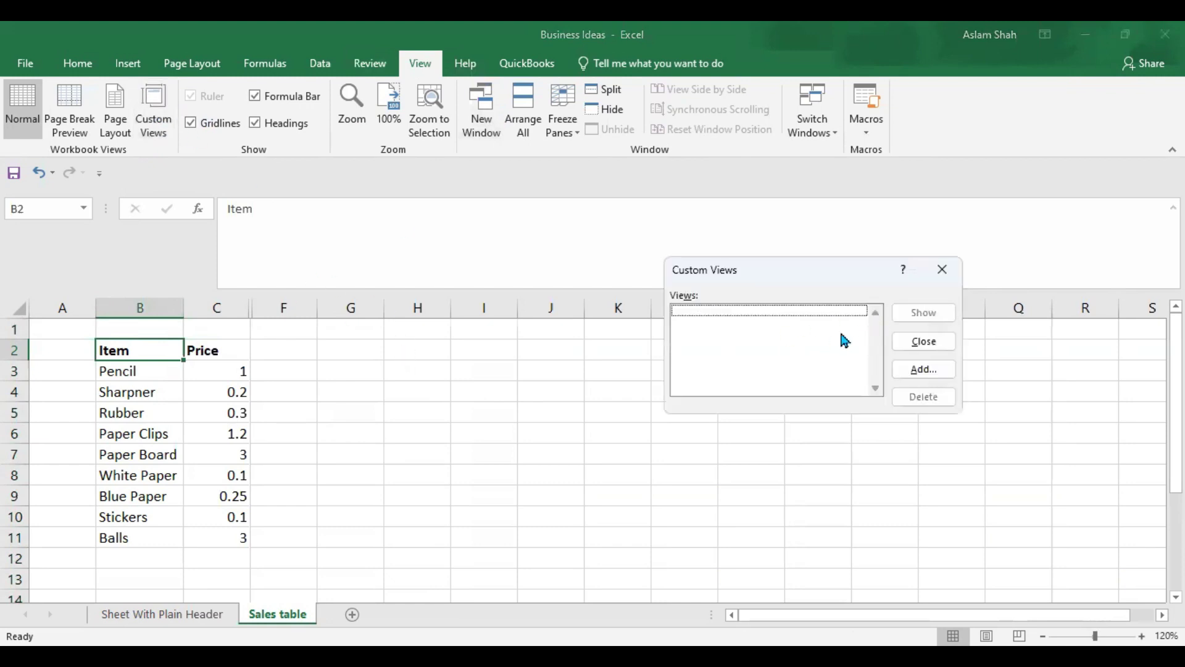
left_click(910, 376)
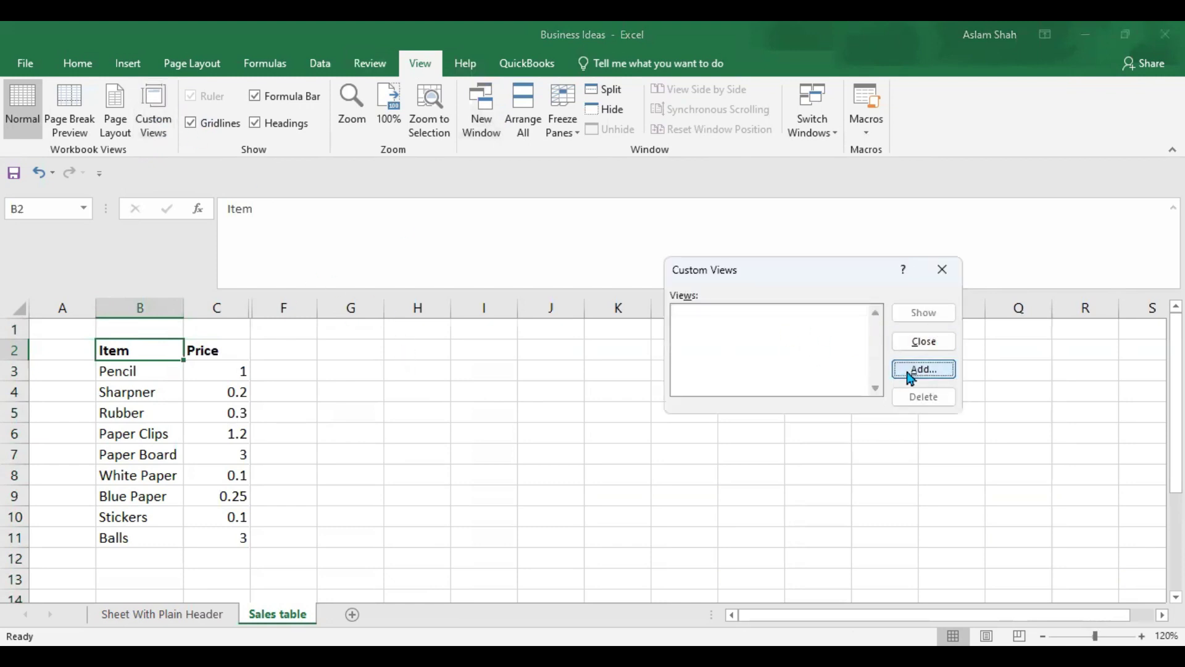
type("Customer View")
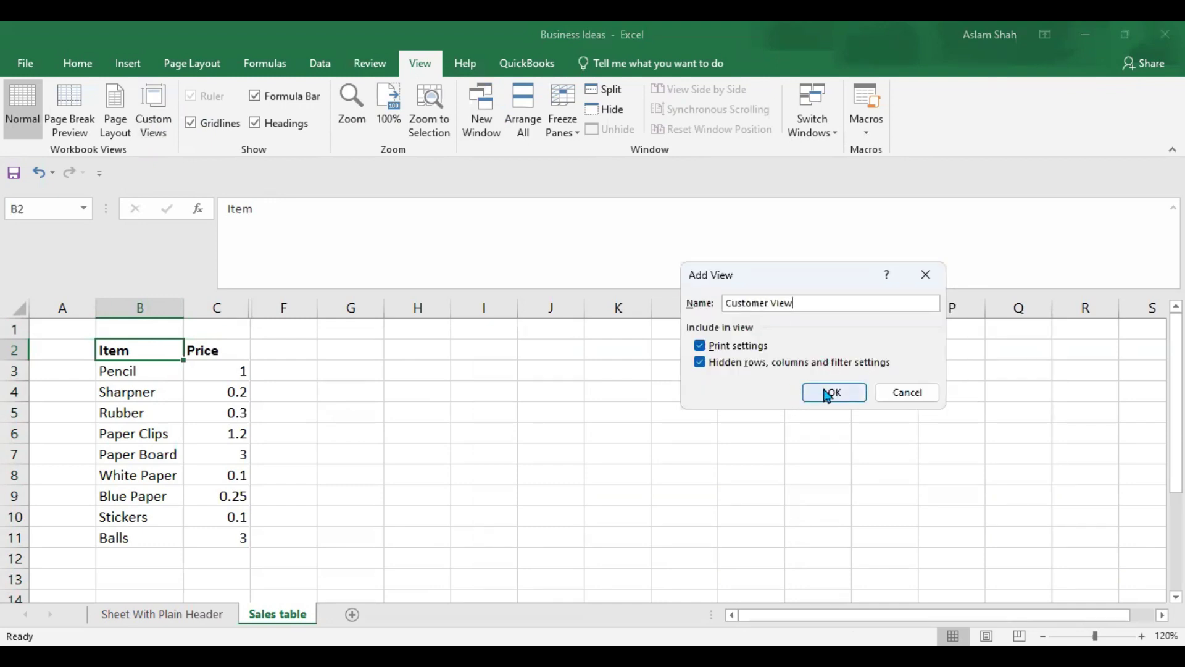
left_click(829, 392)
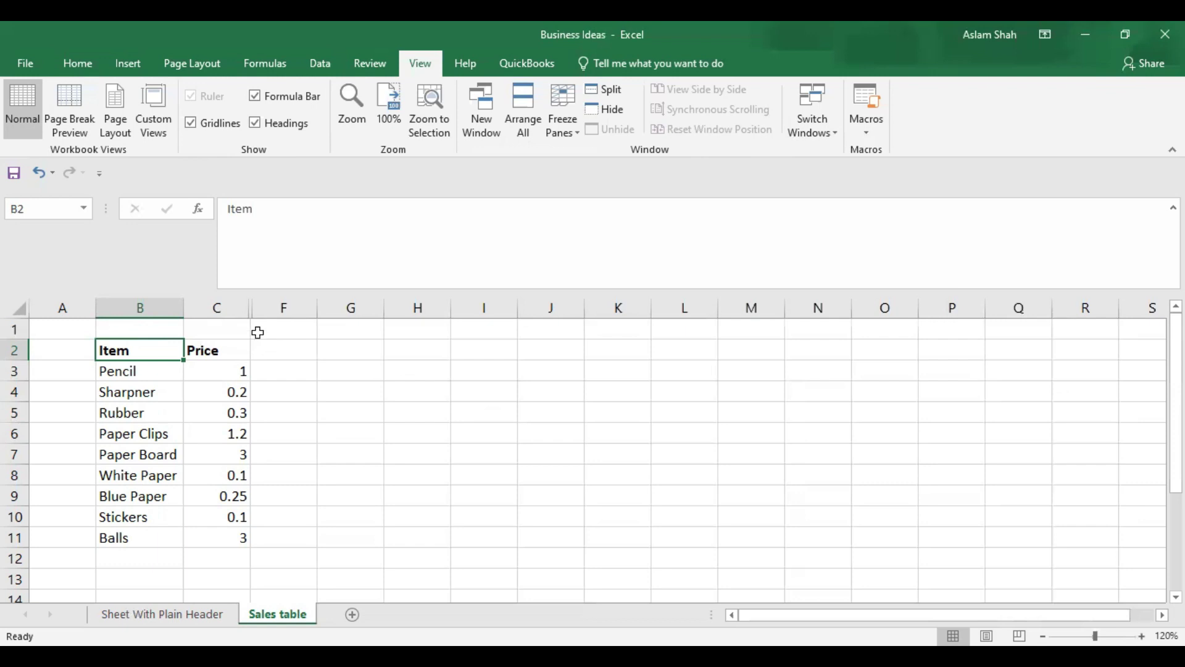
Unhide the Units Sold and Revenues columns between columns C and F
left_click_drag(226, 306, 283, 309)
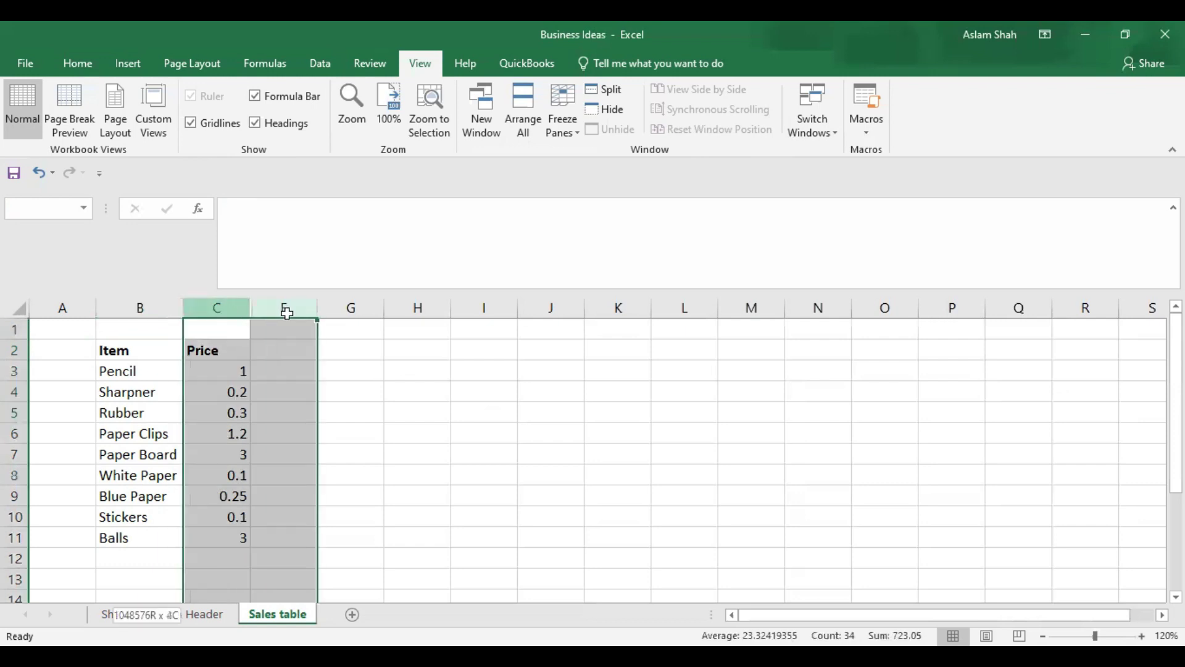
right_click(269, 340)
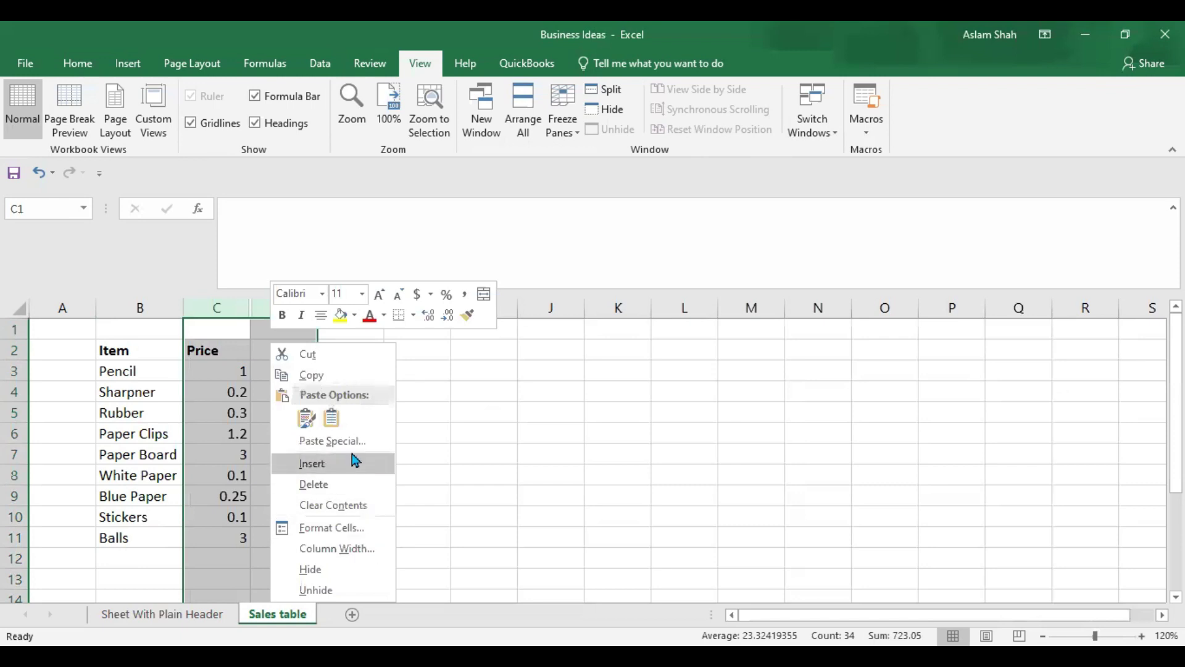
left_click(360, 591)
left_click(312, 389)
Hide only the Revenues column (E), keeping Item, Price and Units Sold on display
left_click_drag(108, 345, 308, 546)
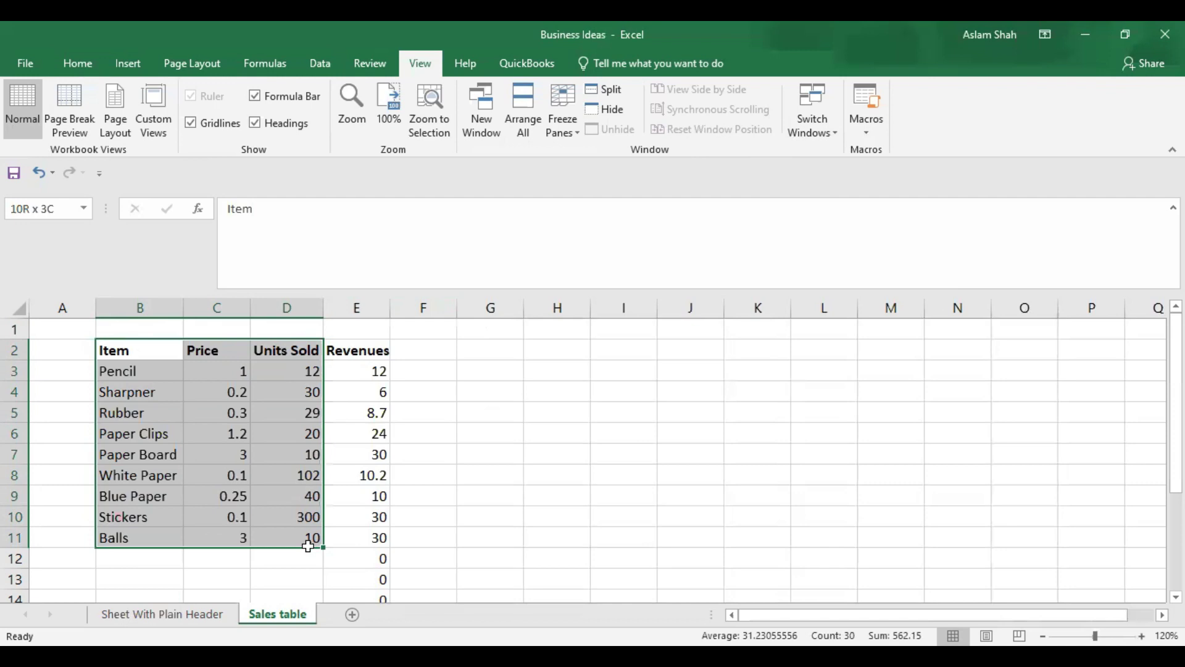
left_click(358, 309)
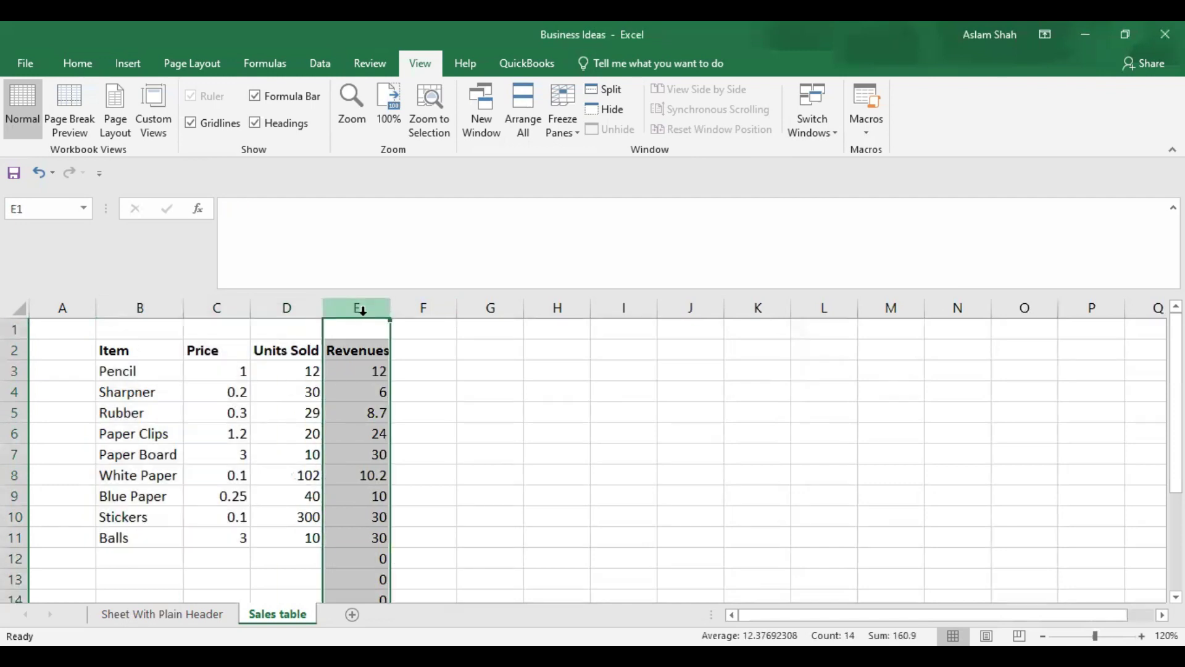
right_click(362, 400)
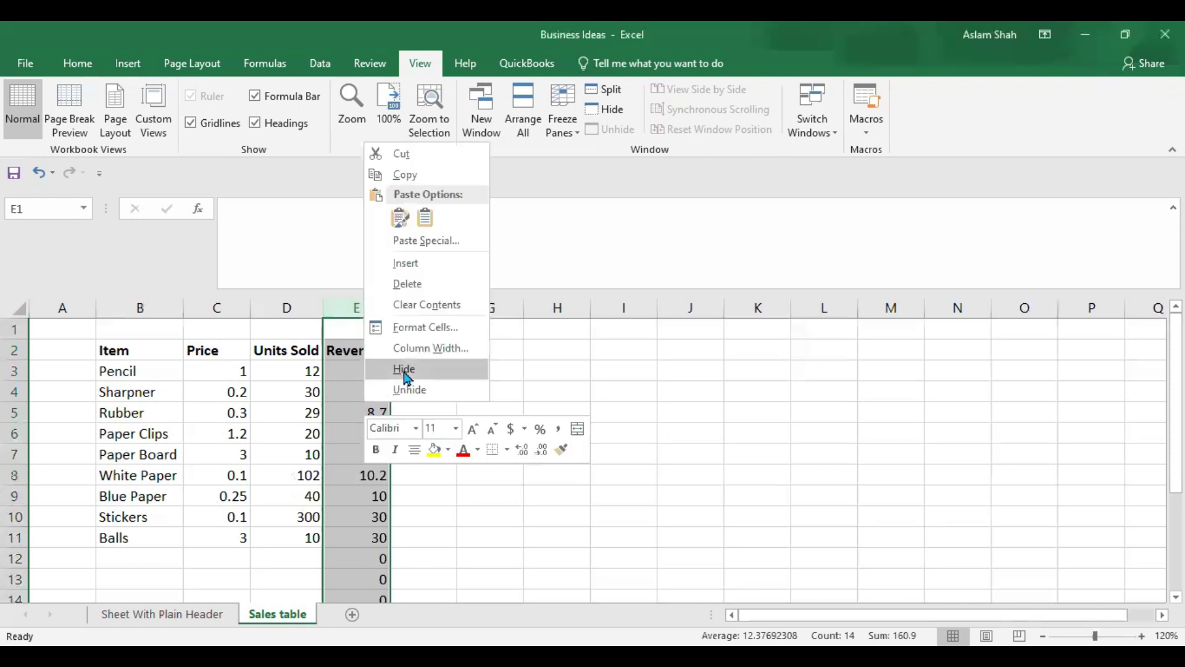
left_click(405, 373)
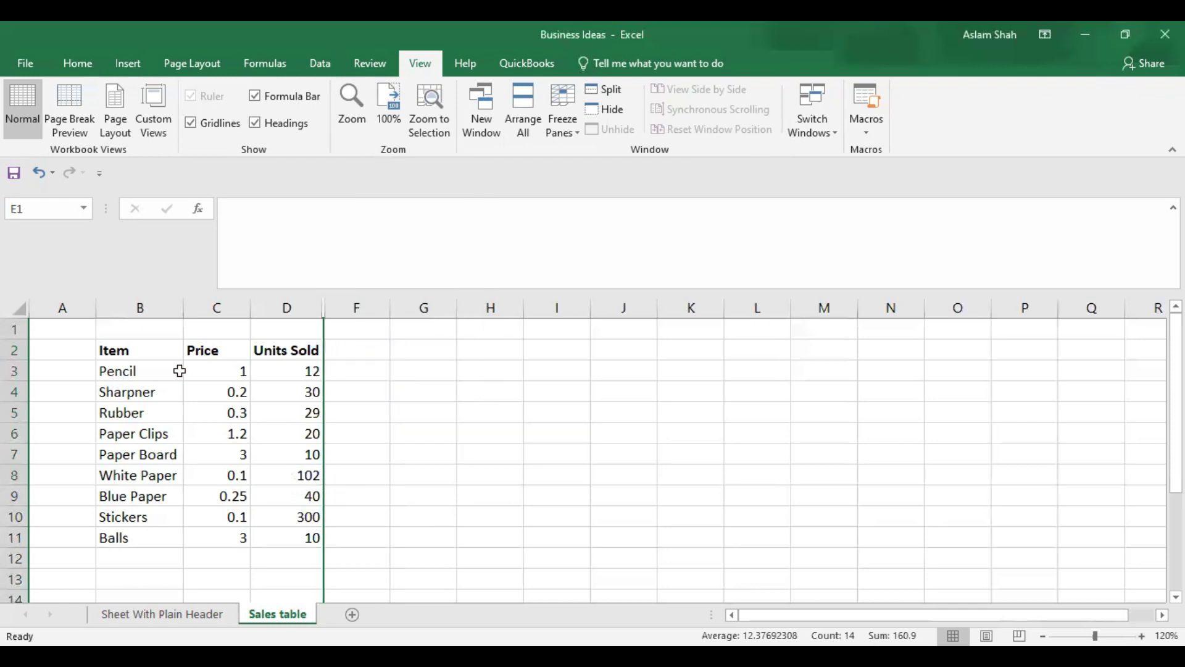
Save this layout as a custom view named "Sales Person", including print settings and hidden rows, columns and filter settings
left_click(158, 121)
left_click(927, 367)
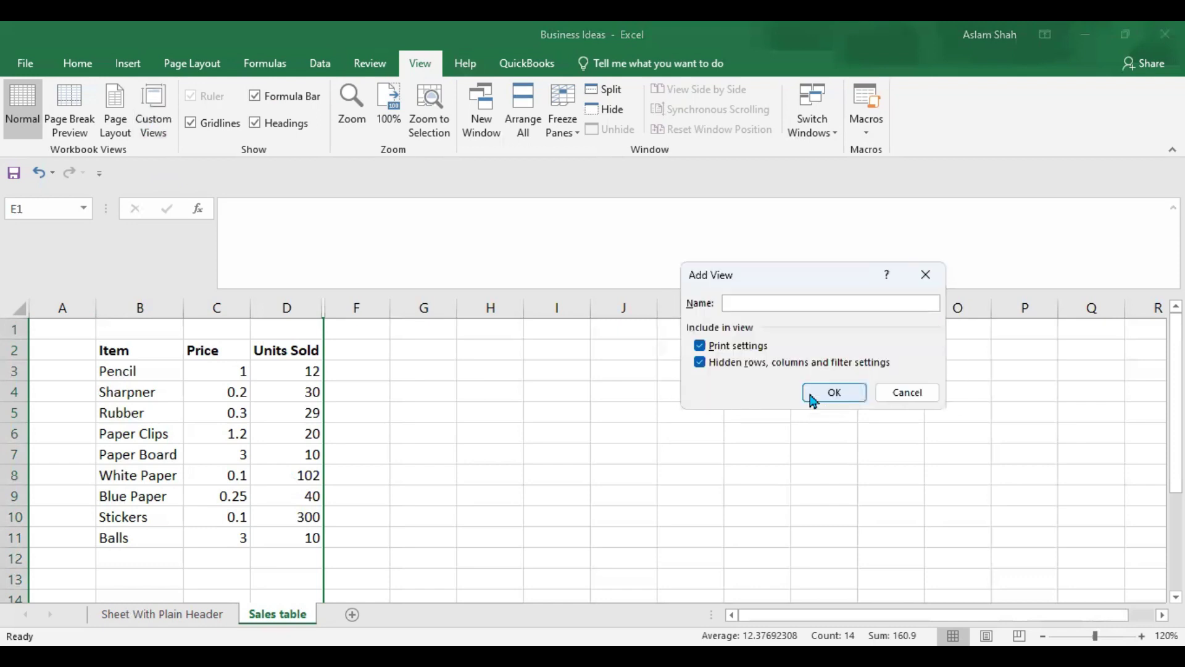
type("Sales Person")
left_click(811, 396)
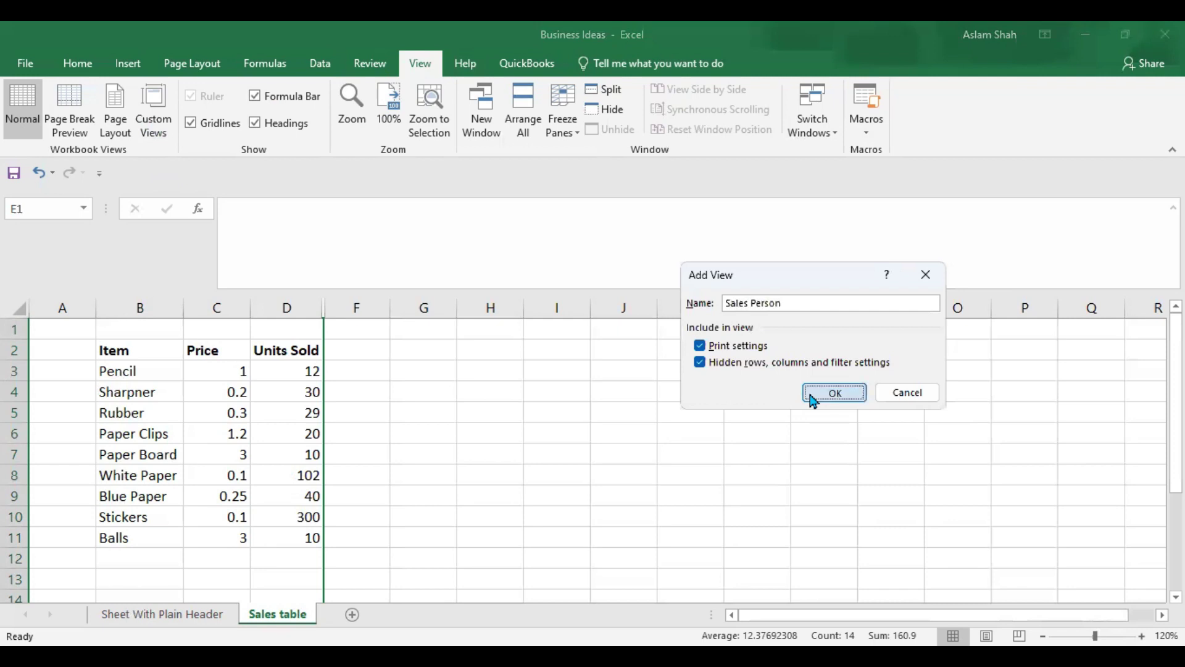
left_click(426, 409)
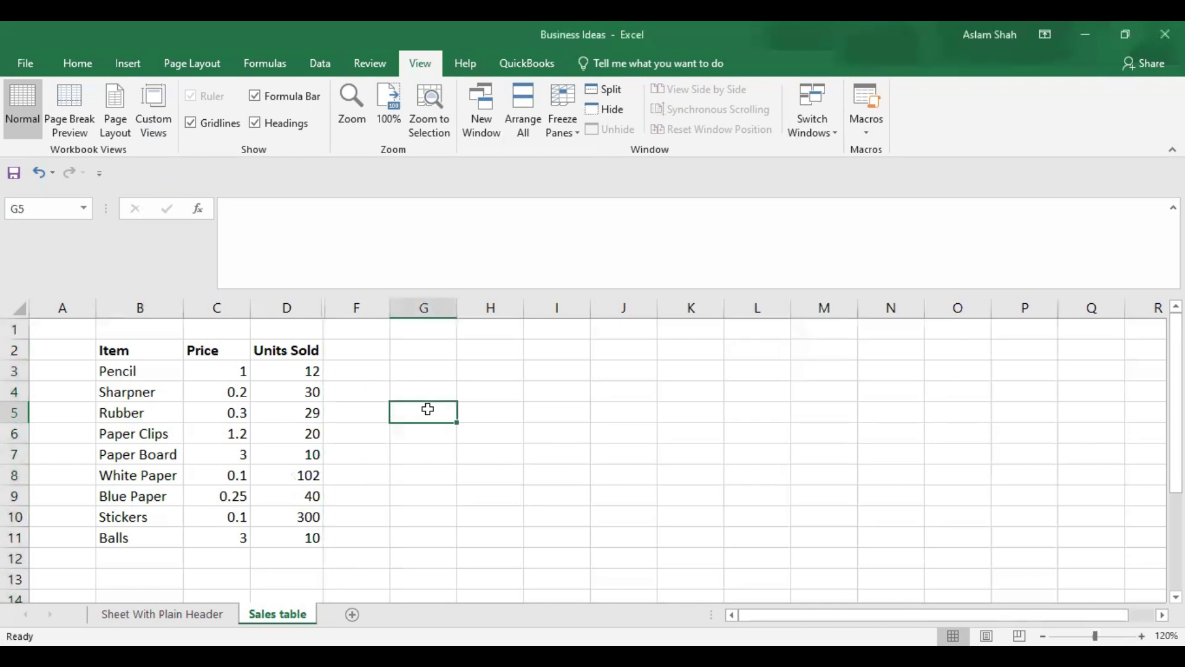
left_click(358, 371)
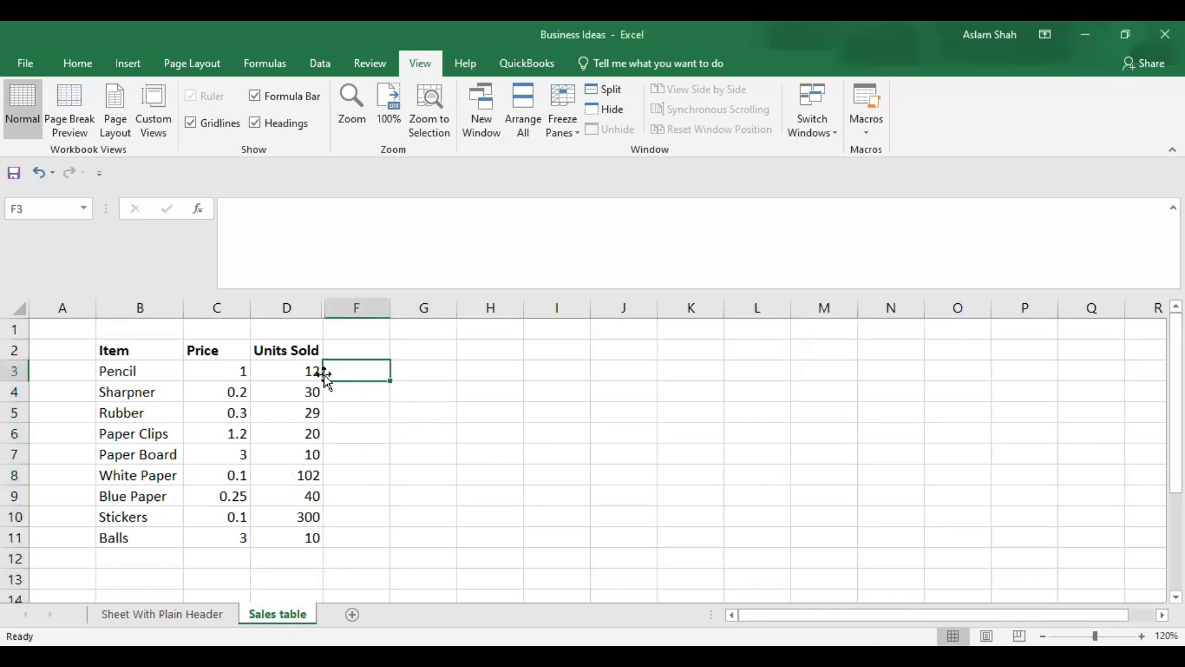
Unhide the Revenues column between columns D and F
left_click_drag(312, 307, 400, 311)
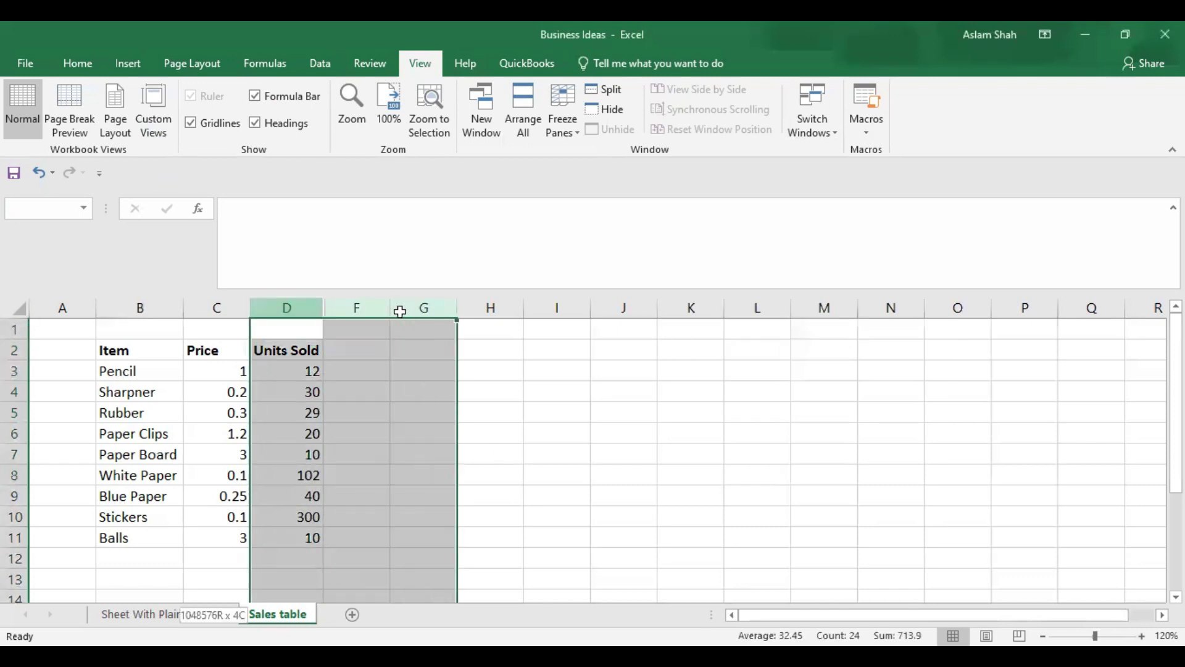
right_click(365, 330)
left_click(452, 577)
left_click(363, 343)
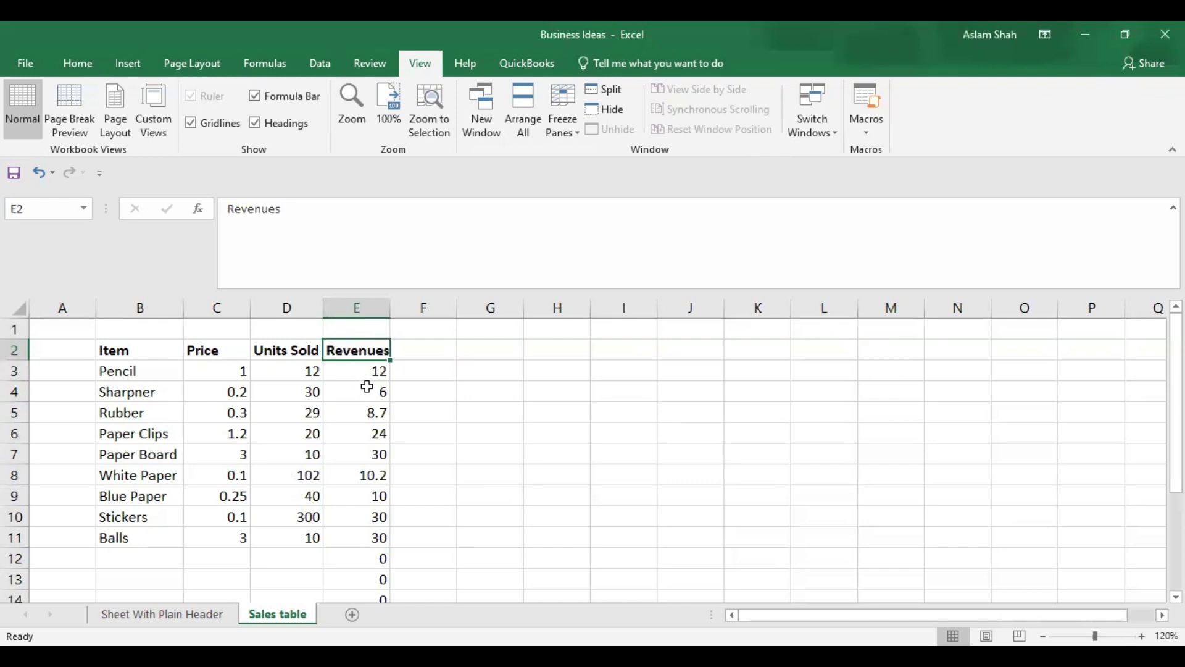
Hide the Item and Price columns (B and C), keeping Units Sold and Revenues on display
left_click_drag(278, 351, 312, 518)
left_click_drag(375, 357, 380, 540)
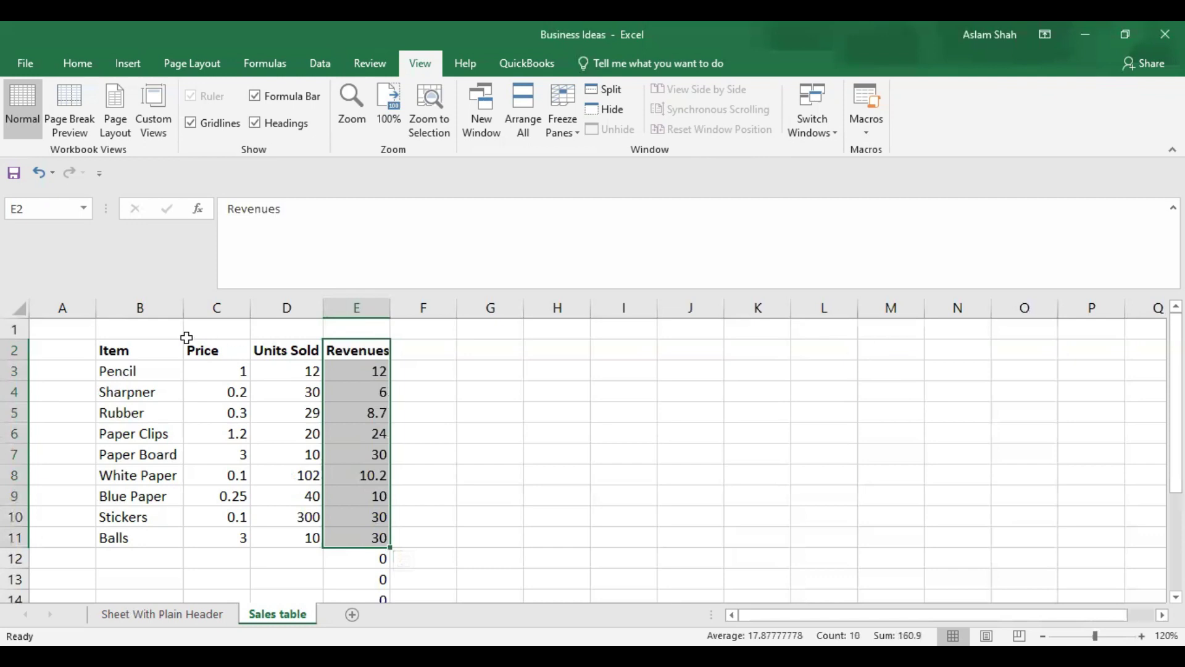
left_click_drag(100, 307, 222, 321)
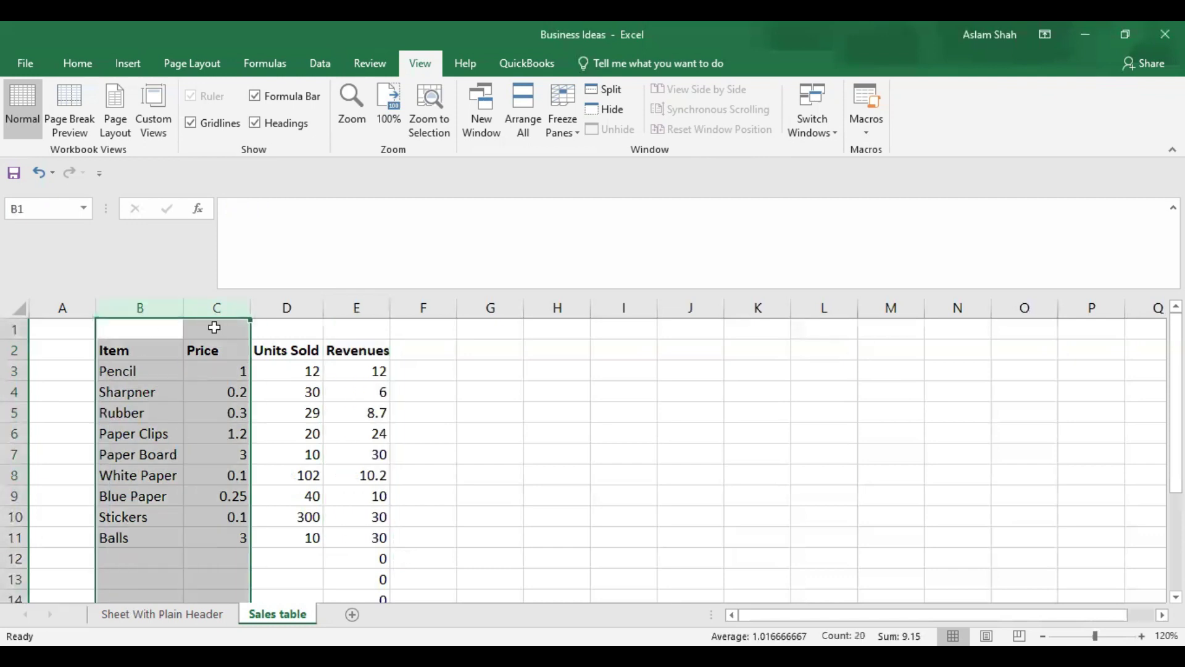
right_click(219, 321)
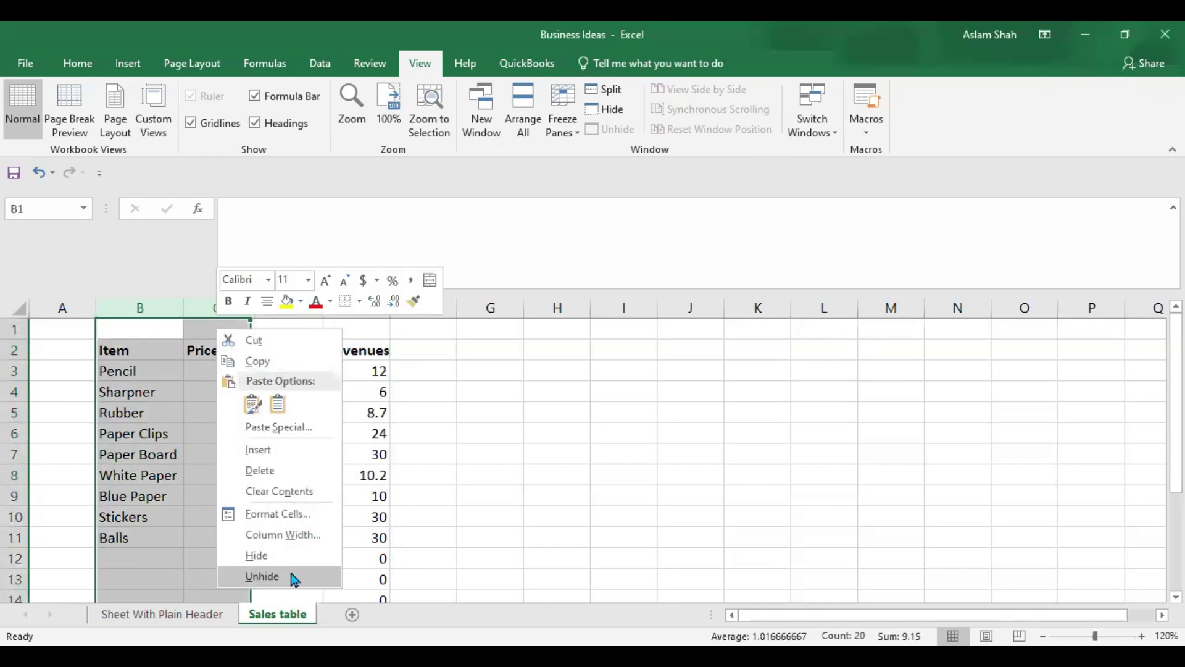
left_click(293, 558)
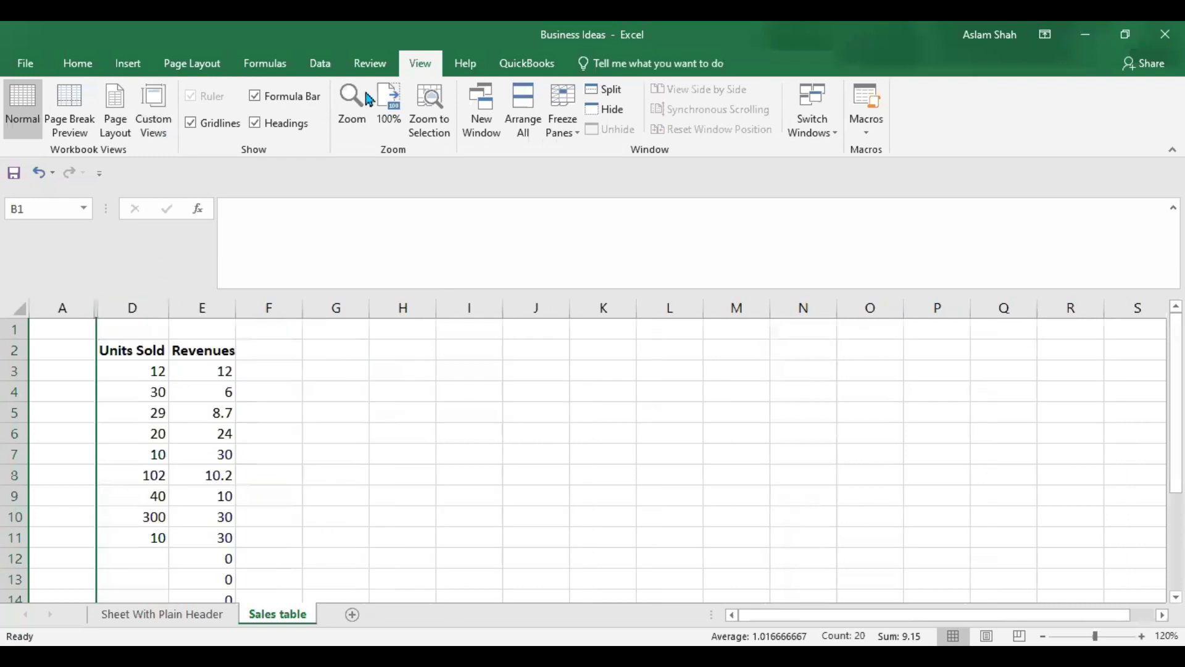
Save this layout as a custom view named "Sales Manager", including print settings and hidden rows, columns and filter settings
left_click(153, 112)
left_click(932, 373)
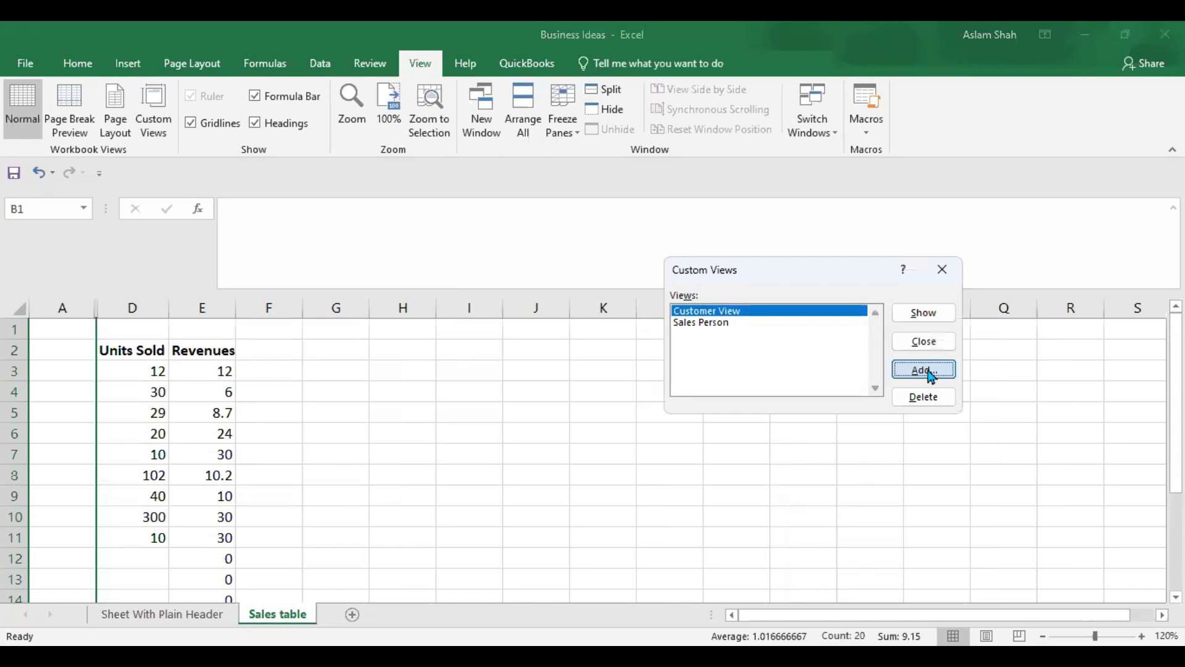
type("Sales Managaer")
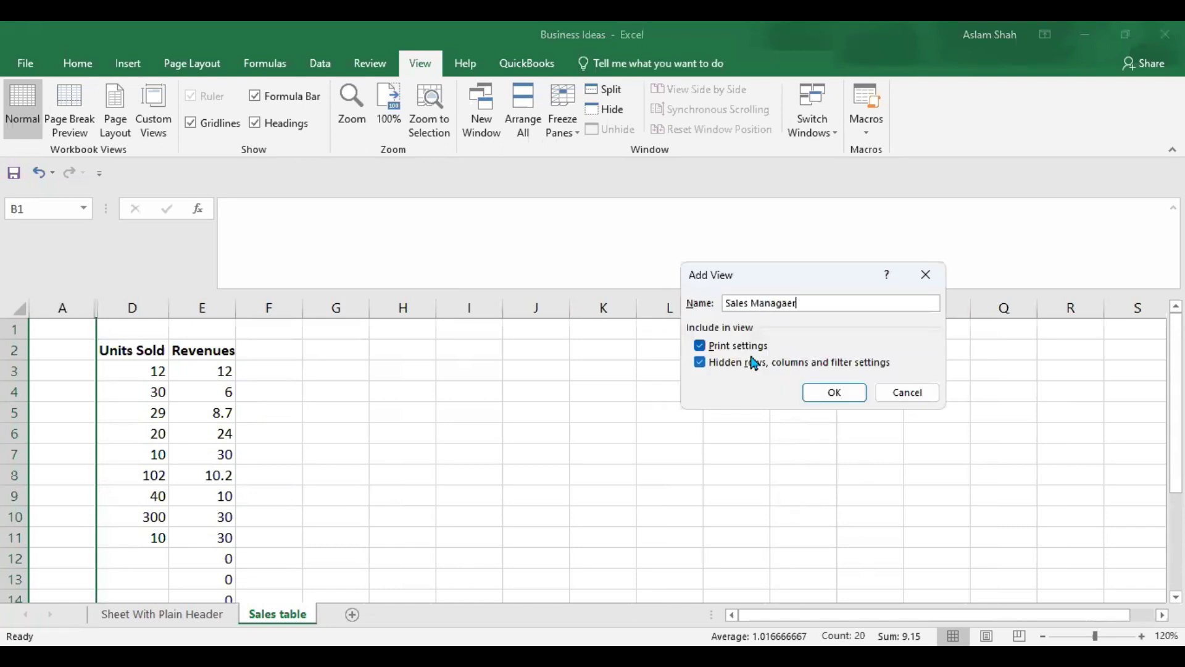
key("BackSpace")
left_click(831, 393)
left_click(305, 411)
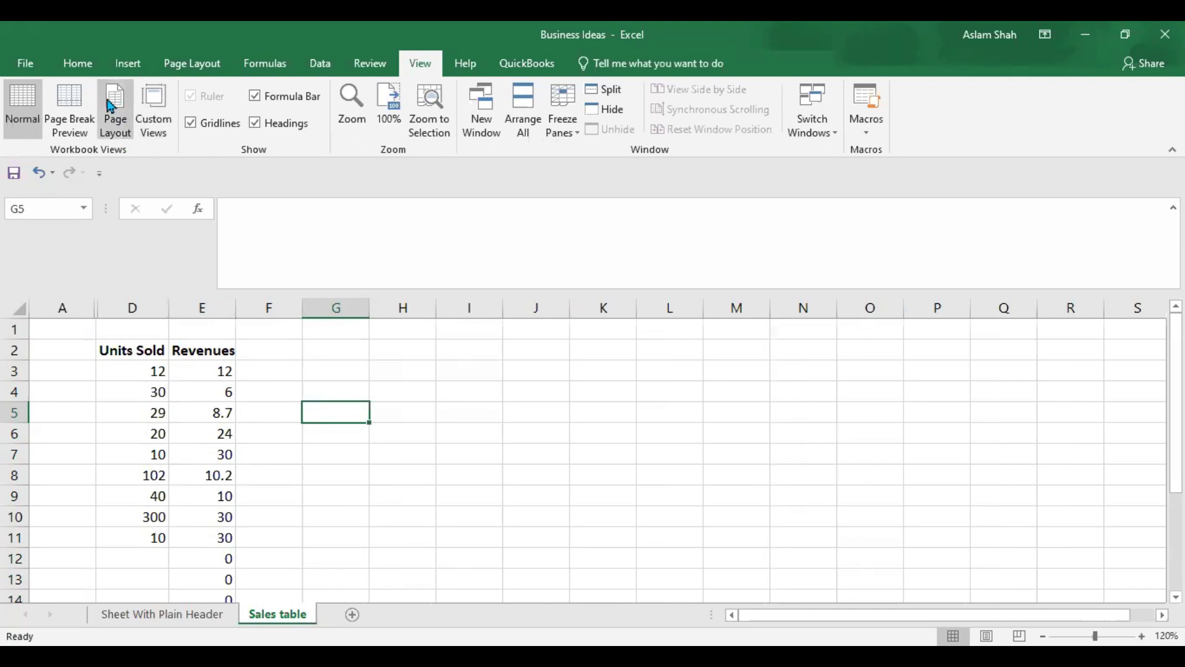
Show the saved "Sales Person" custom view on the sales table
left_click(151, 108)
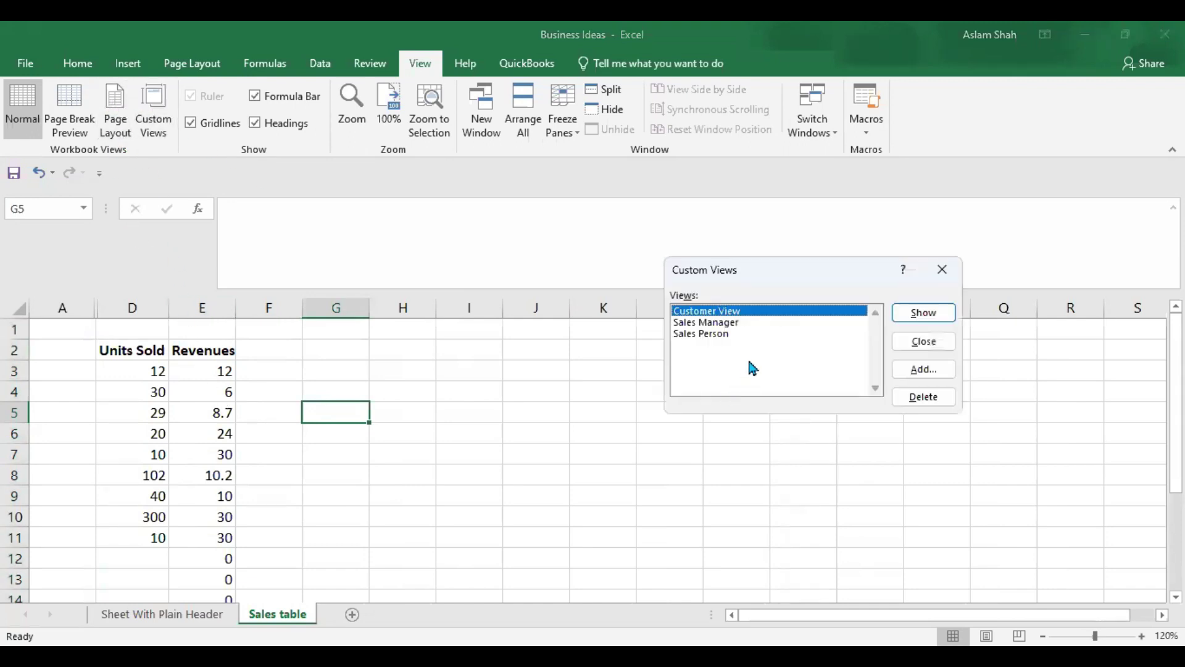
left_click(720, 333)
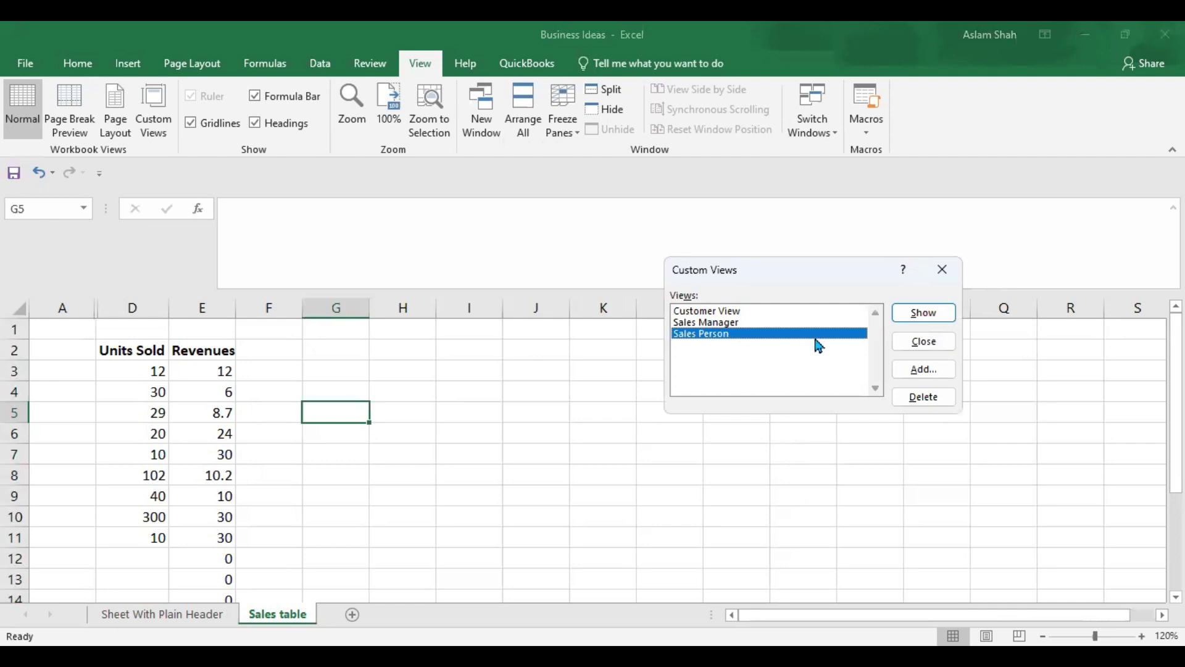
left_click(919, 316)
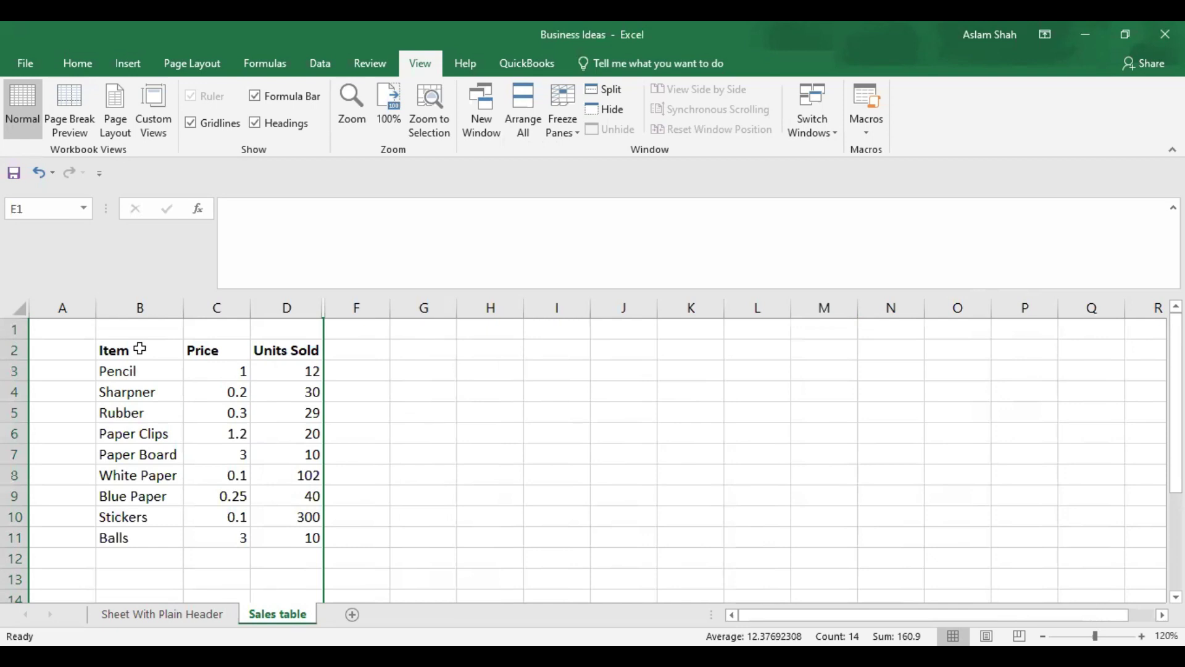
left_click(117, 121)
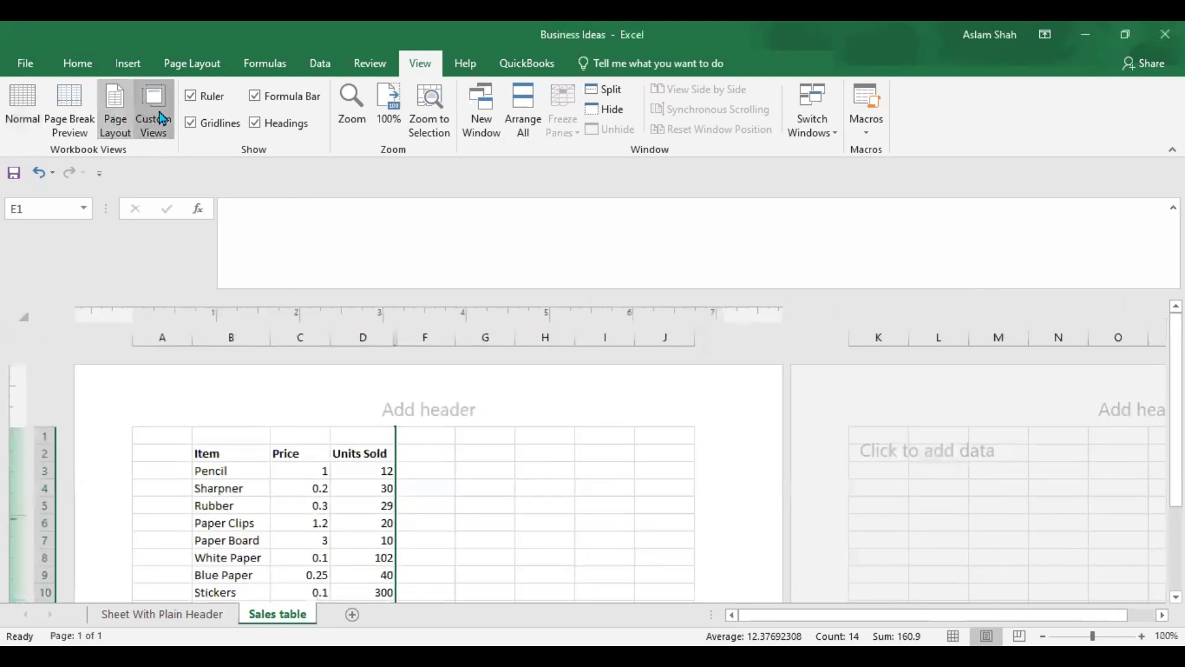
left_click(154, 114)
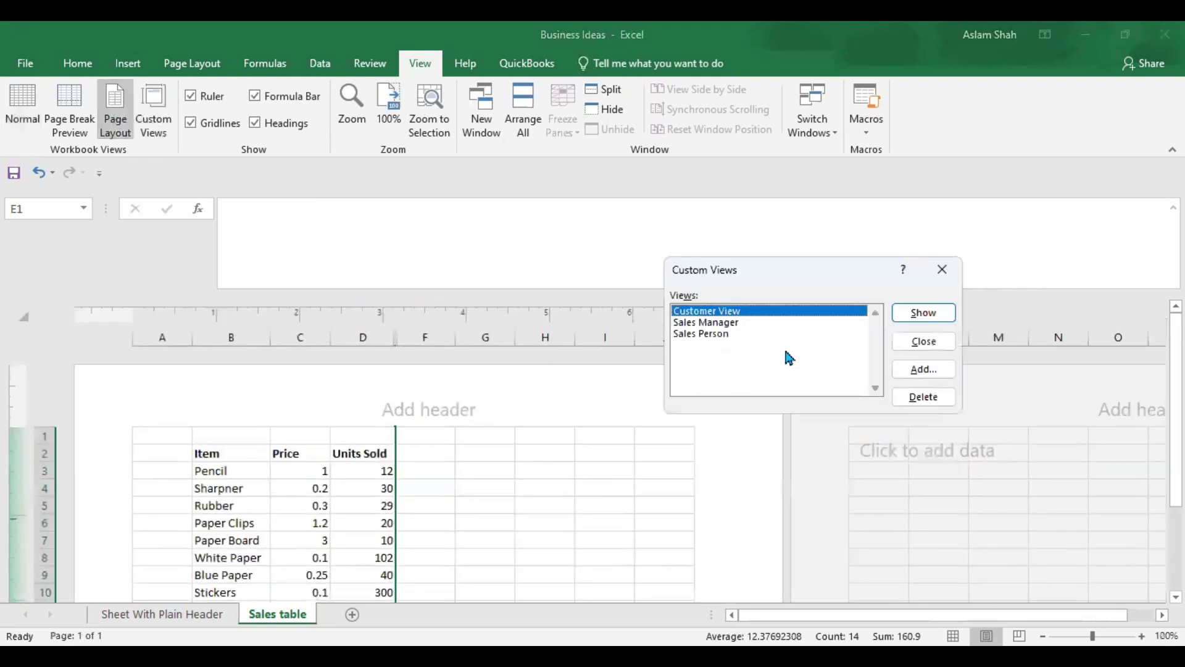
left_click(923, 342)
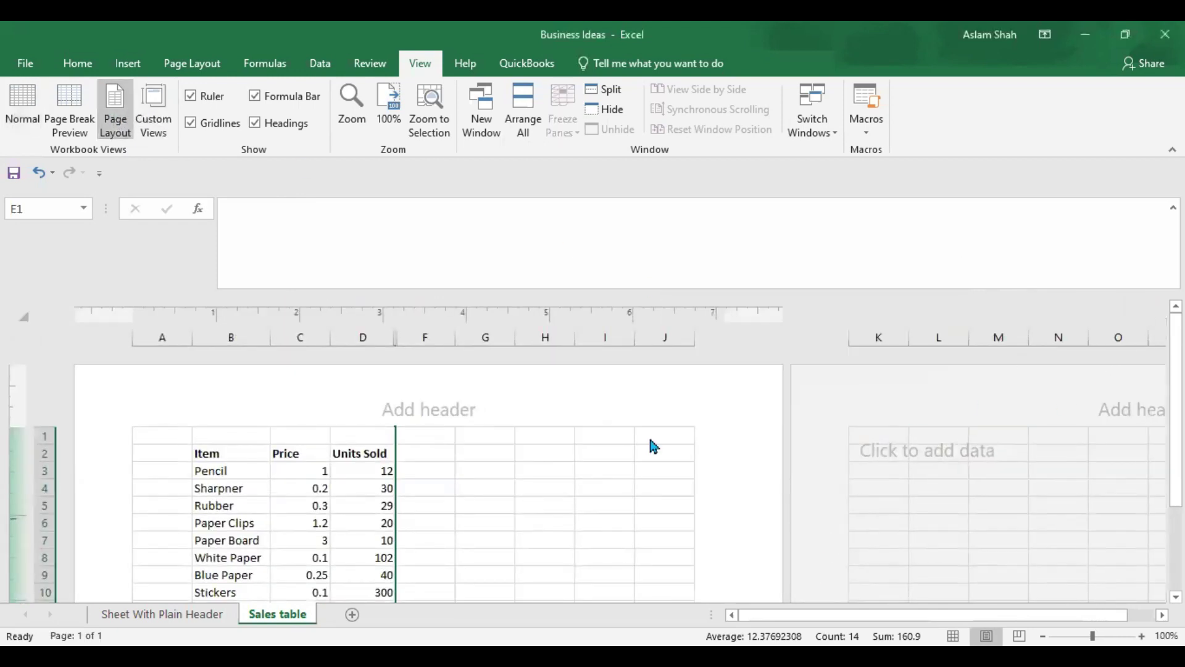
left_click(36, 111)
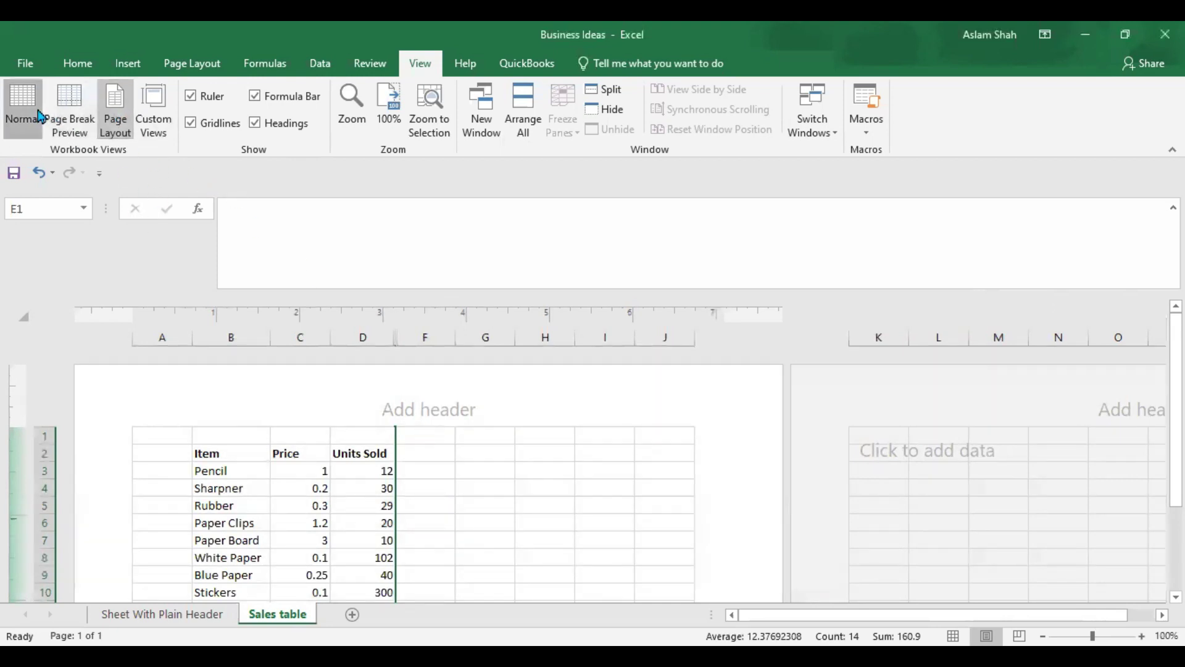
Show the saved "Customer View" custom view and select its Item and Price data
left_click(154, 111)
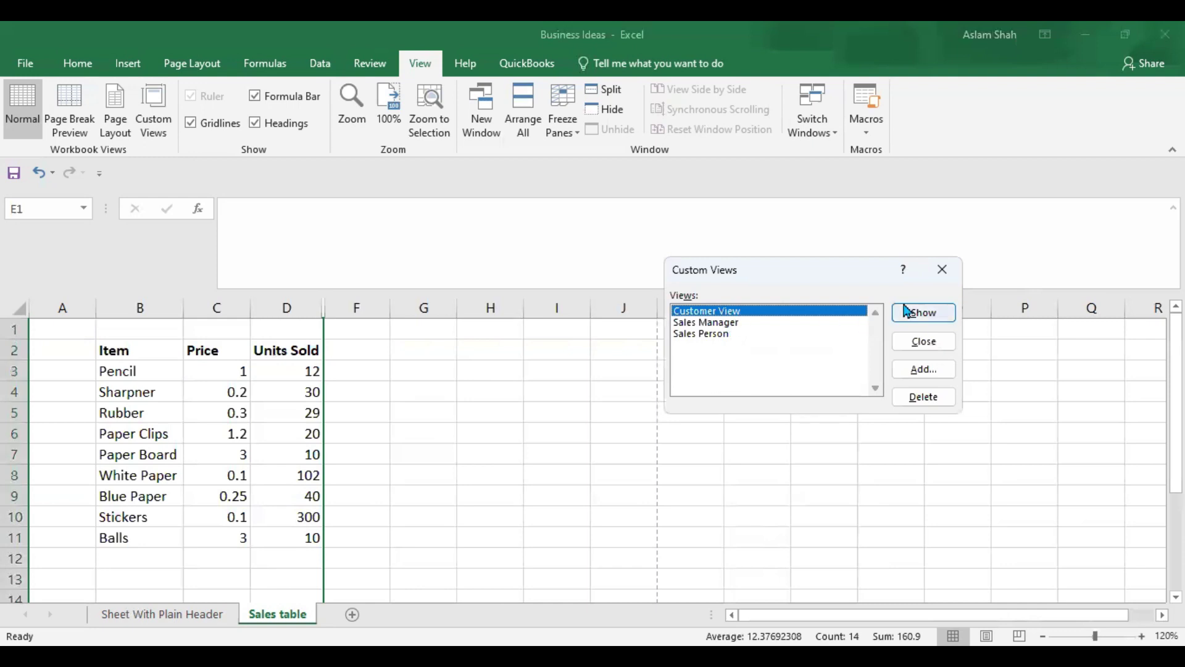
left_click(935, 316)
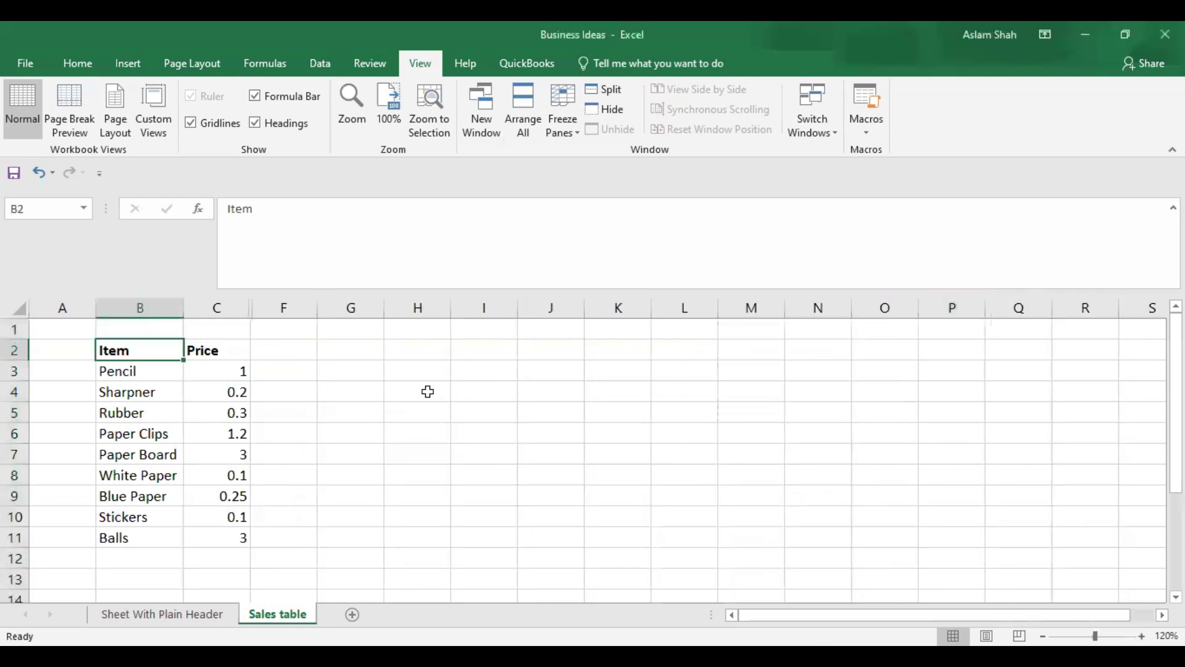
left_click_drag(131, 350, 240, 547)
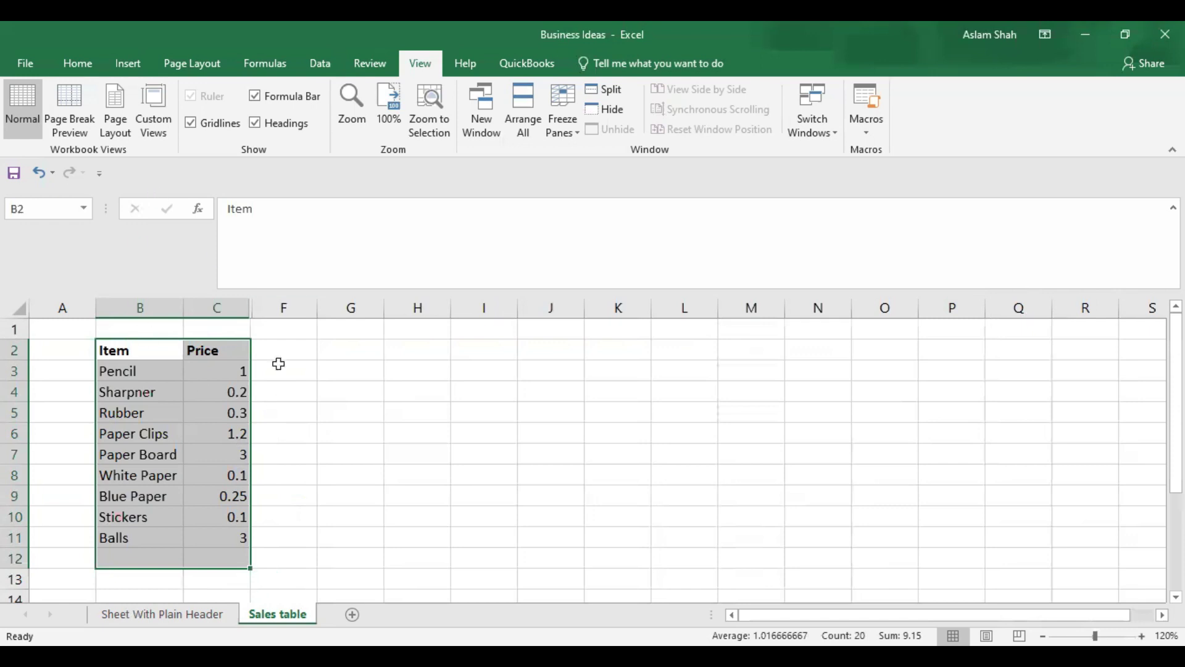
Show the saved "Sales Manager" custom view and check its Units Sold and Revenues data
left_click(165, 134)
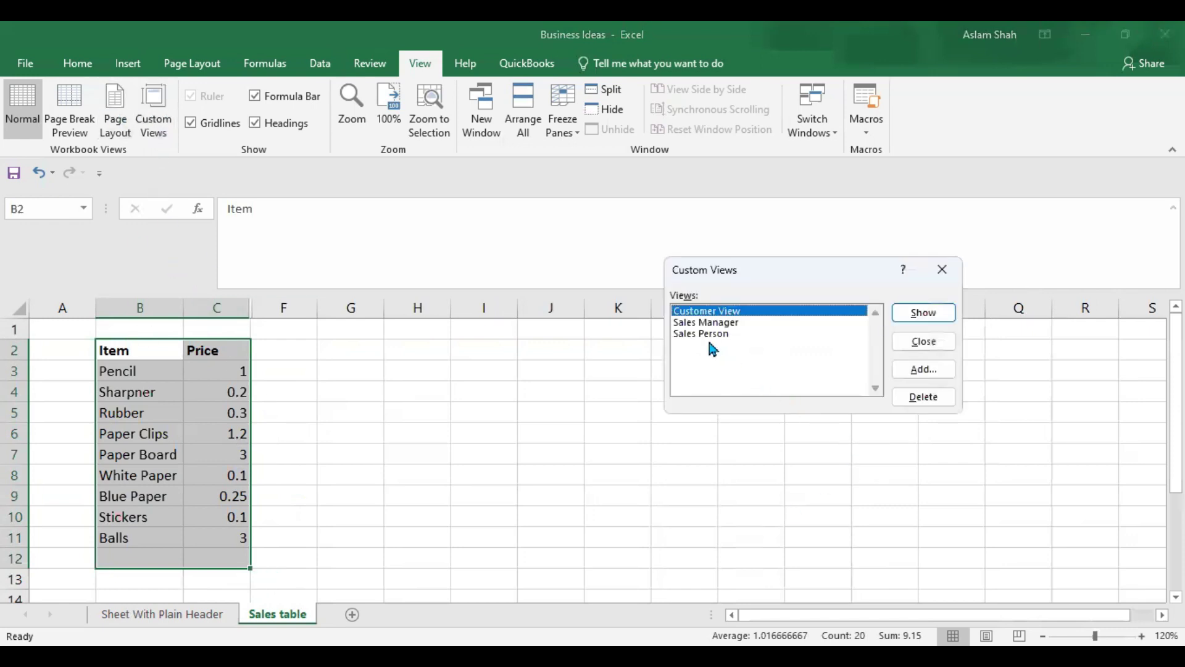
left_click(688, 323)
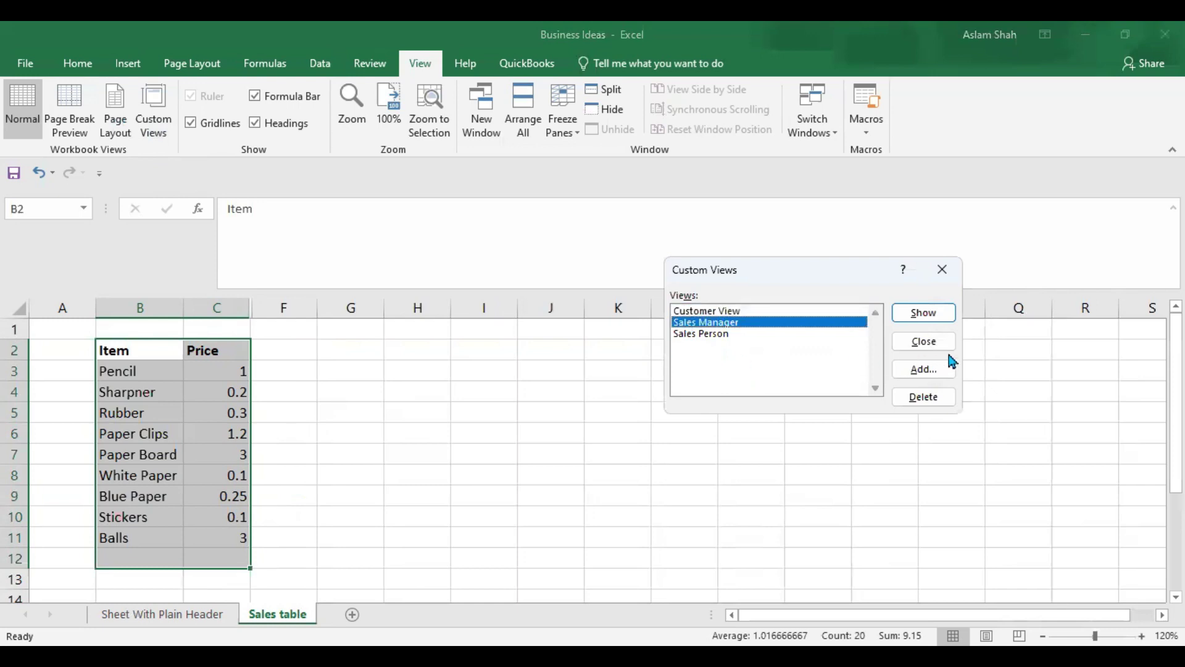
left_click(907, 313)
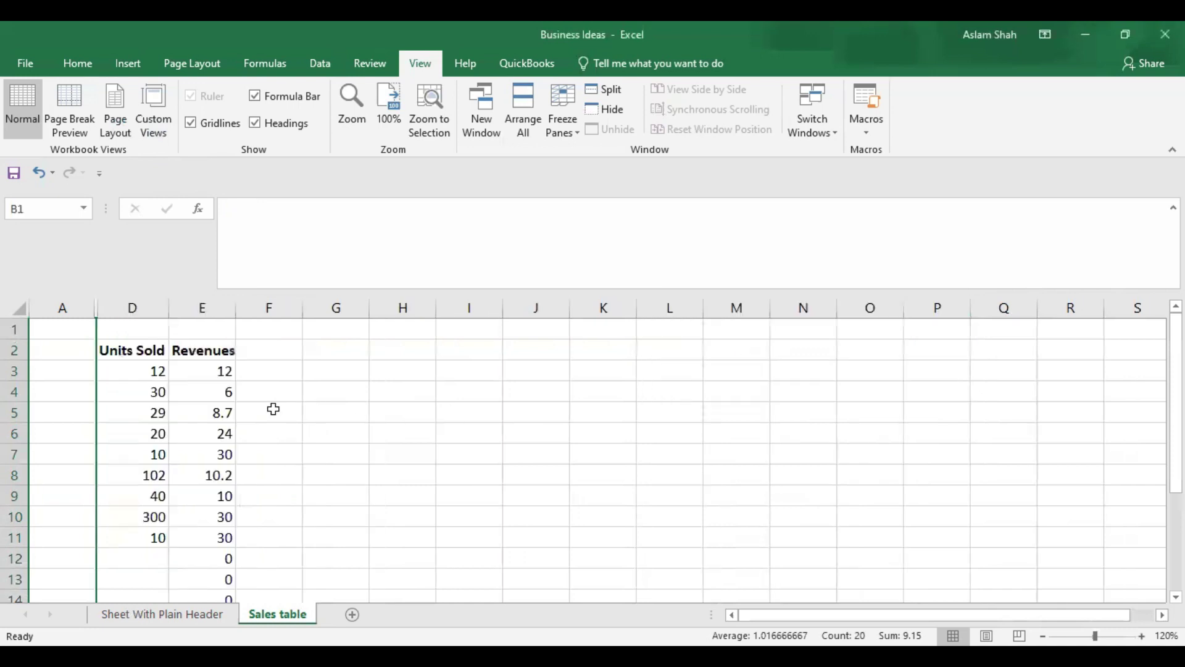
left_click_drag(106, 349, 231, 561)
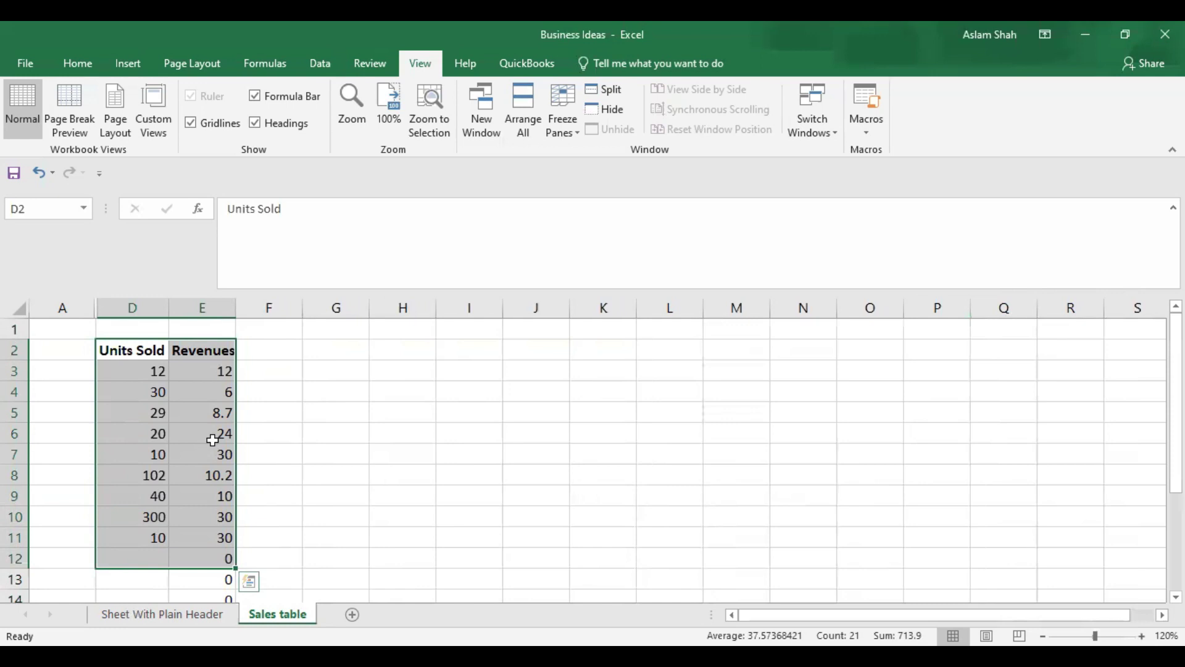
left_click(431, 440)
left_click(188, 390)
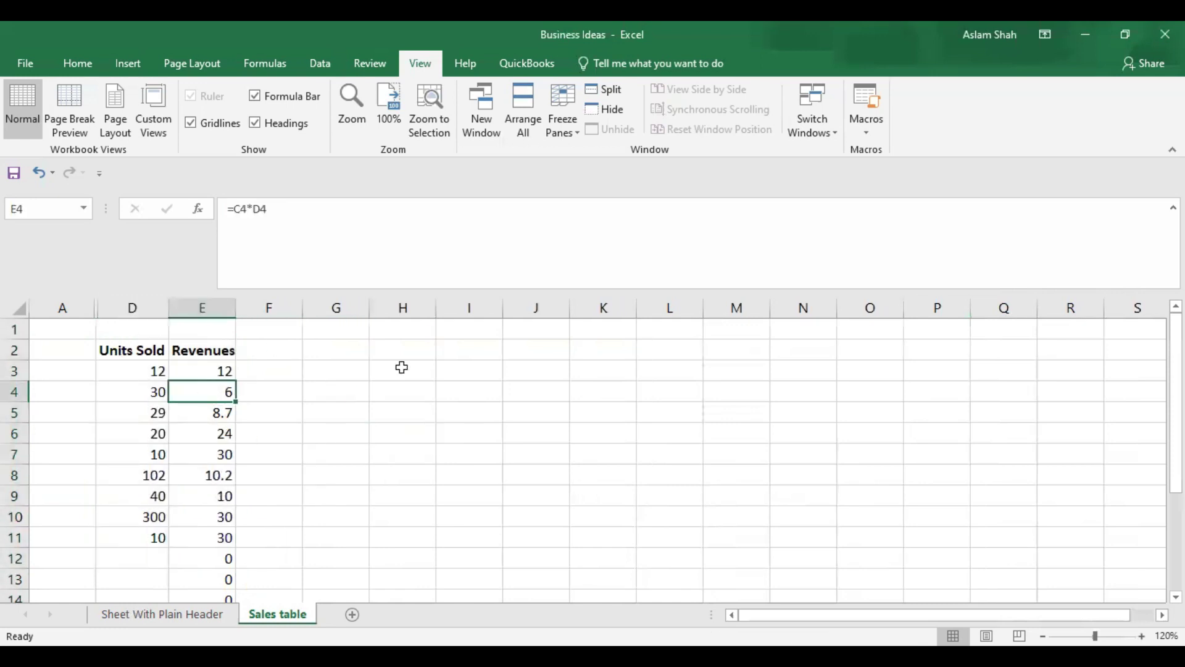